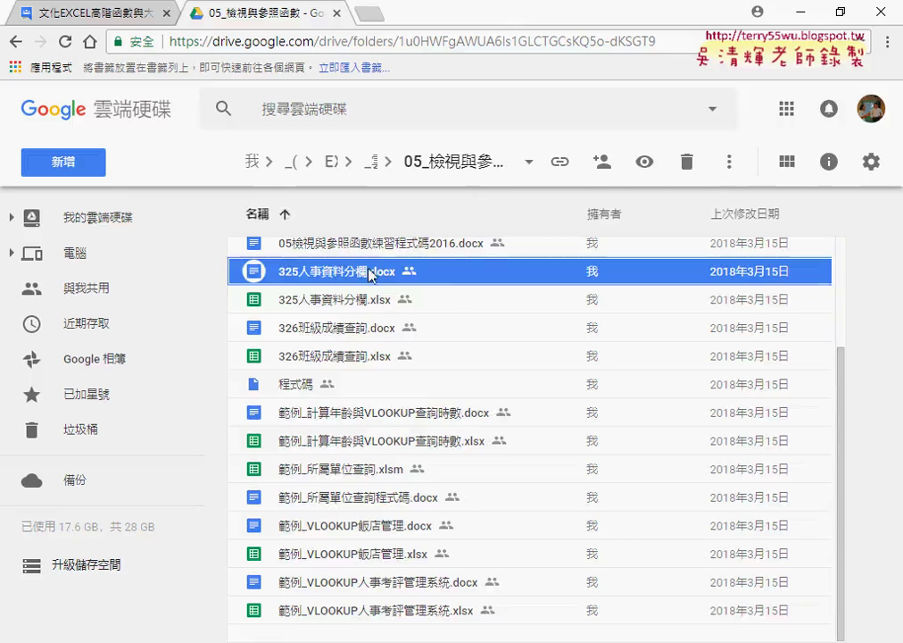
# Open 325人事資料分欄.docx from the 05_檢視與參照函數 folder in Google Docs
pyautogui.click(375, 161)
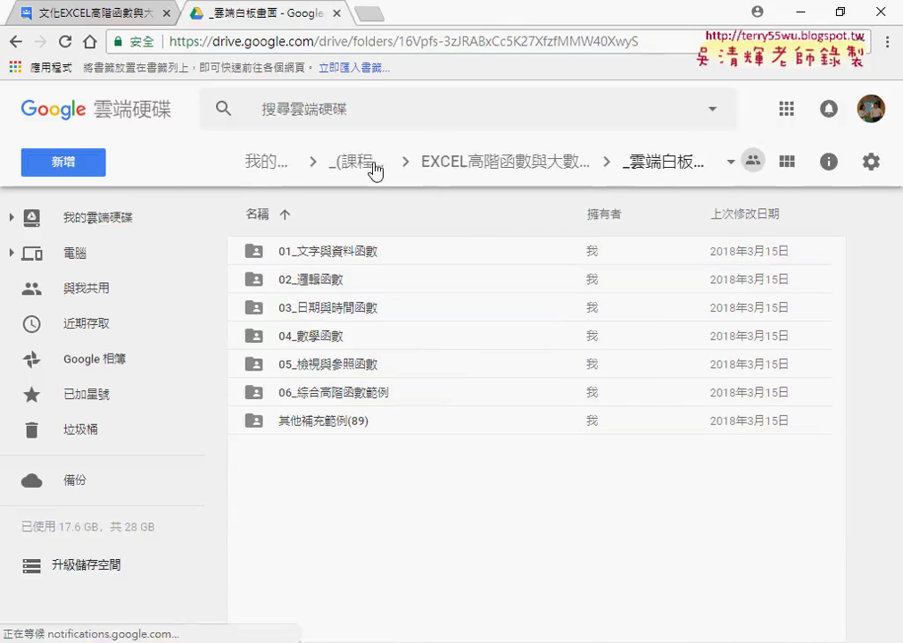
pyautogui.doubleClick(322, 368)
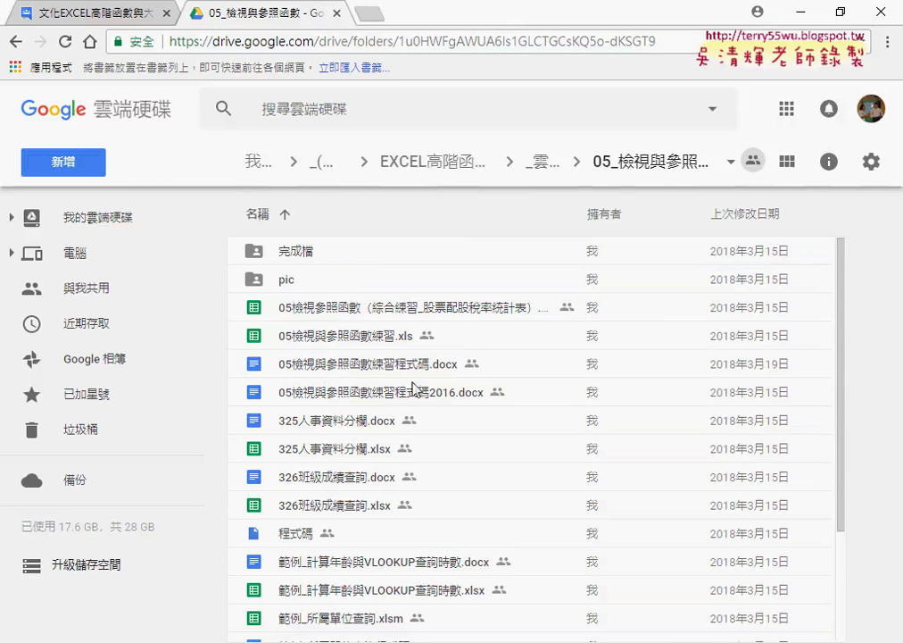
pyautogui.click(336, 431)
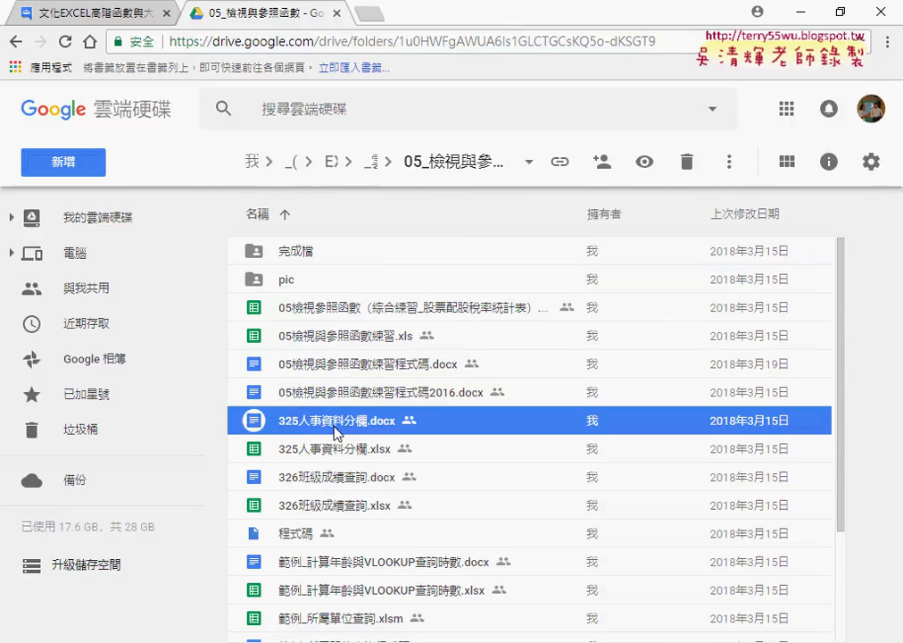
pyautogui.doubleClick(357, 424)
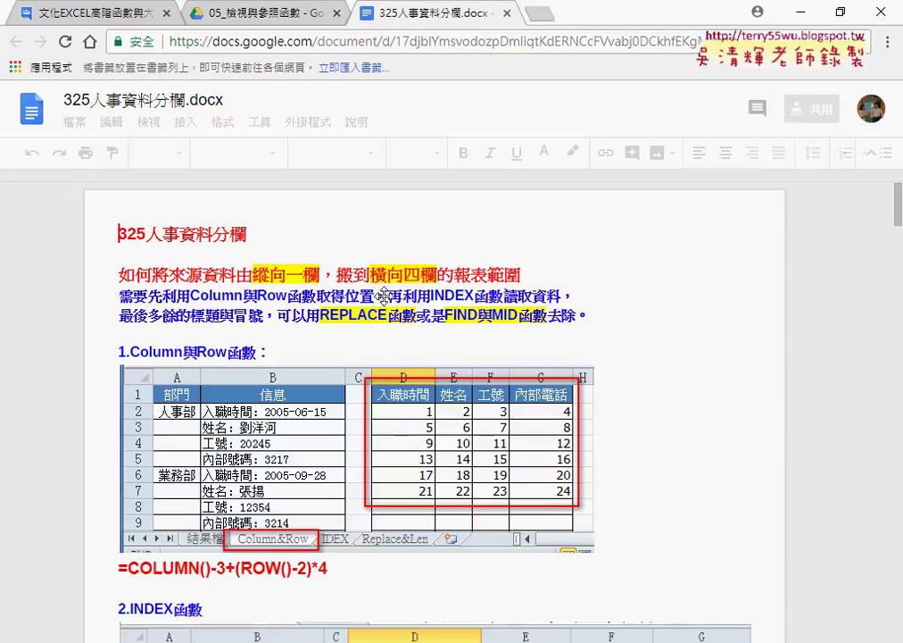
# Scroll to section 3 and select the MID line, the REPLACE line and its closing empty quotes
pyautogui.scroll(-1, 620, 389)
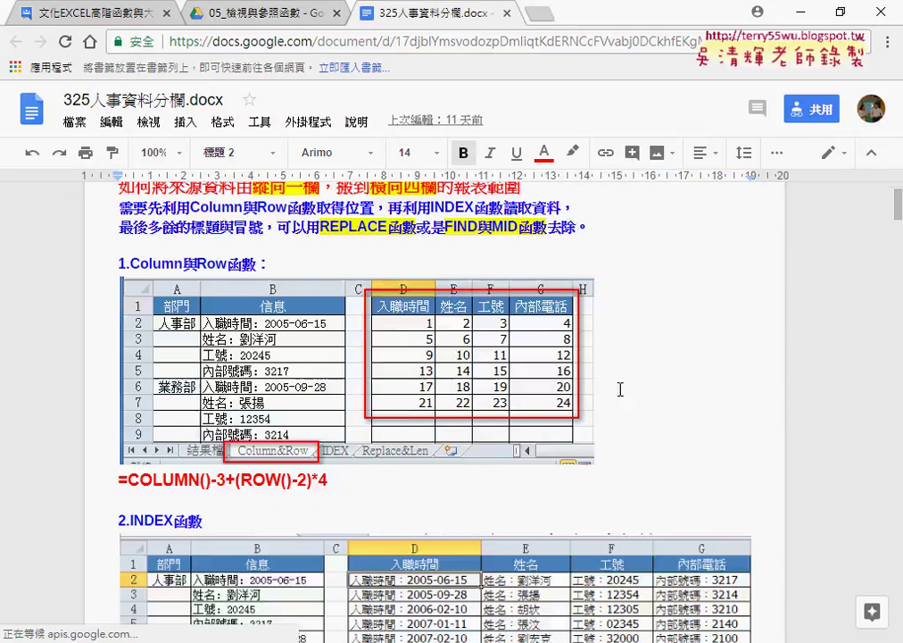
pyautogui.scroll(-3, 571, 383)
pyautogui.scroll(-1, 402, 380)
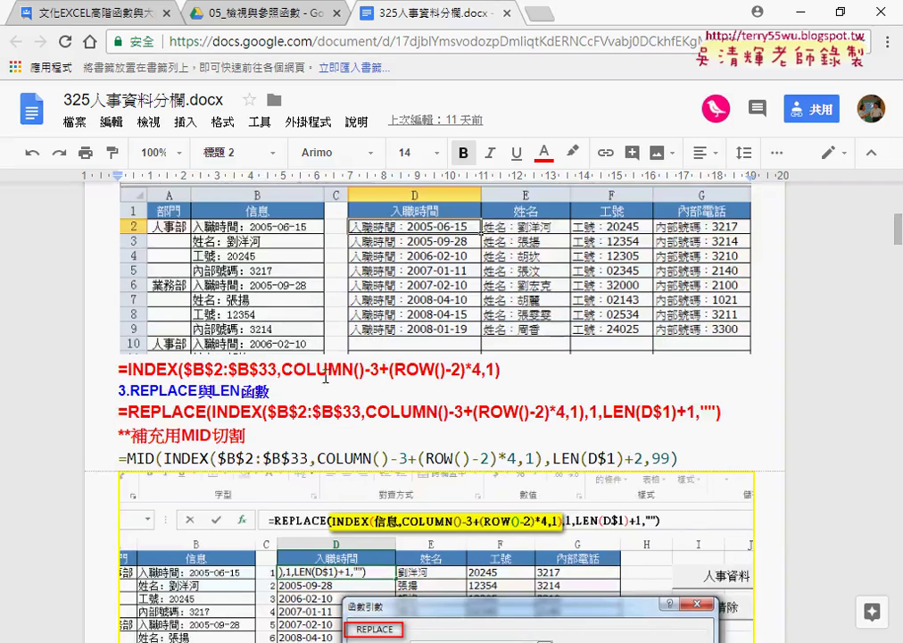
pyautogui.scroll(-1, 300, 328)
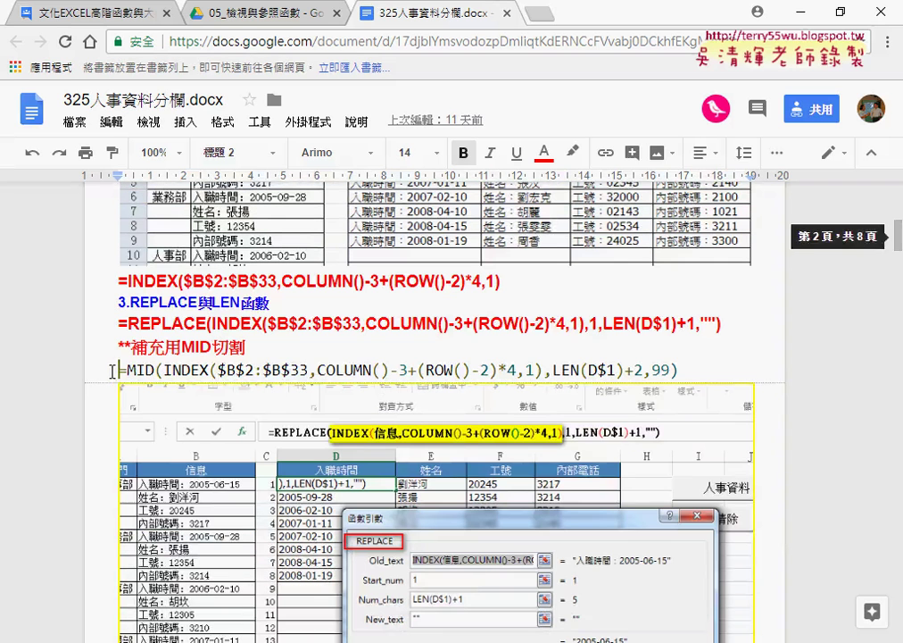
pyautogui.moveTo(112, 370); pyautogui.dragTo(693, 368)
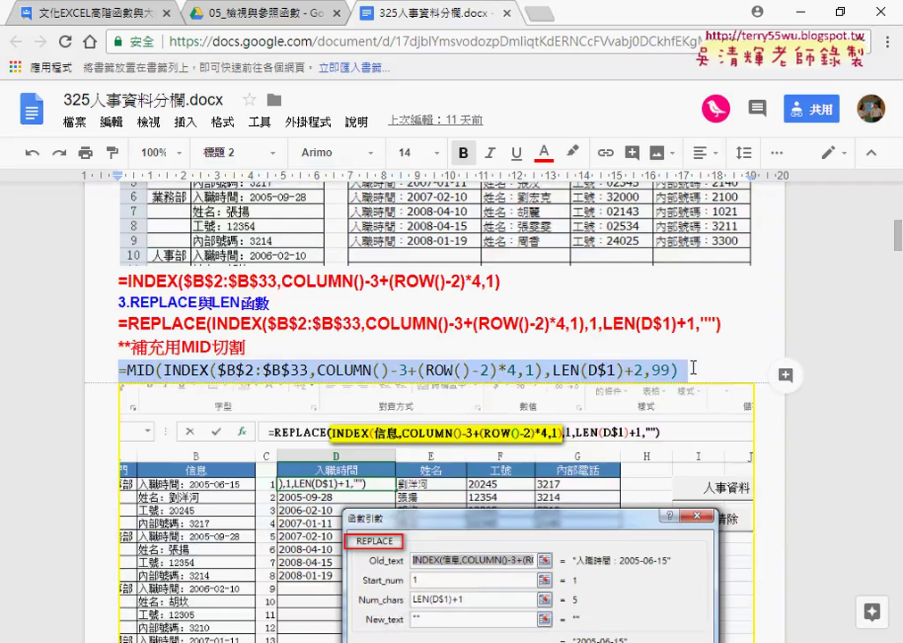
pyautogui.moveTo(725, 323); pyautogui.dragTo(114, 322)
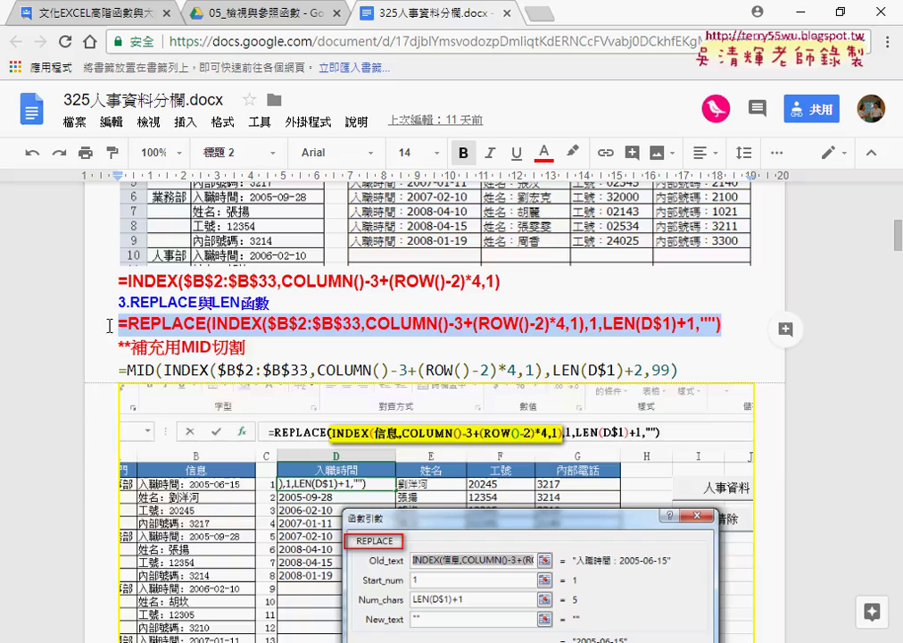
pyautogui.click(736, 328)
pyautogui.doubleClick(705, 323)
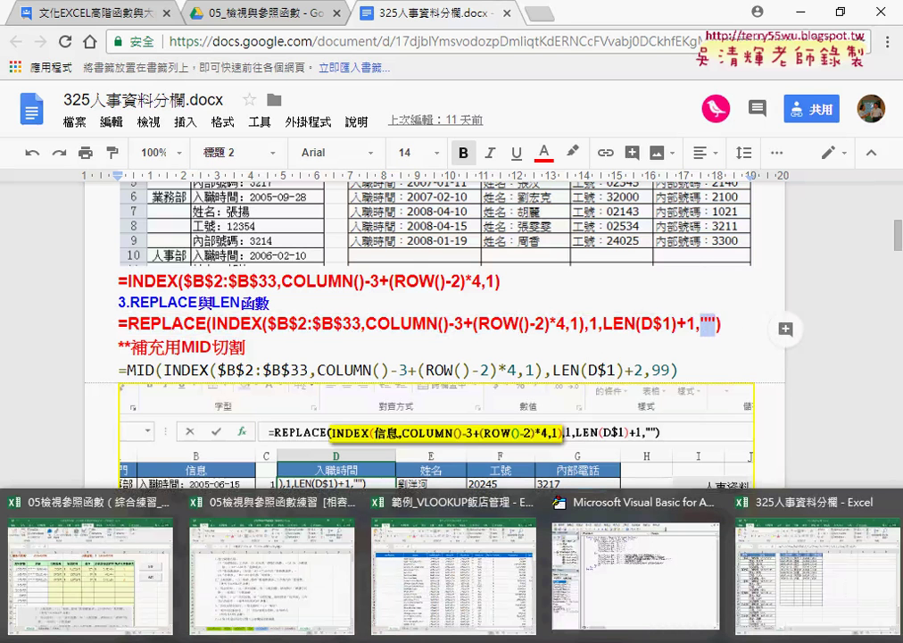
# Strip D2's formula down to INDEX by removing MID( and the ,LEN(D$1)+2,99) arguments
pyautogui.click(776, 540)
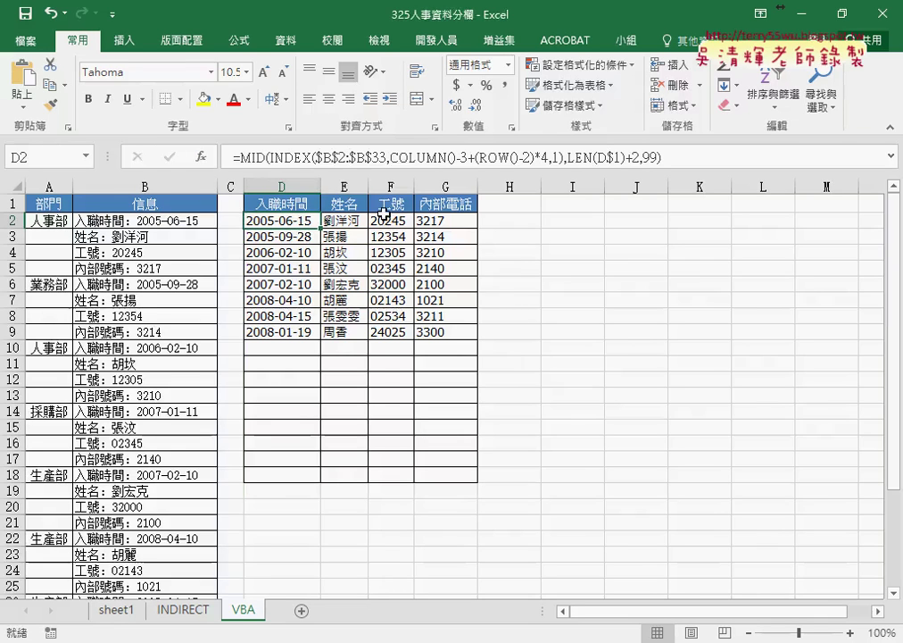
pyautogui.click(264, 156)
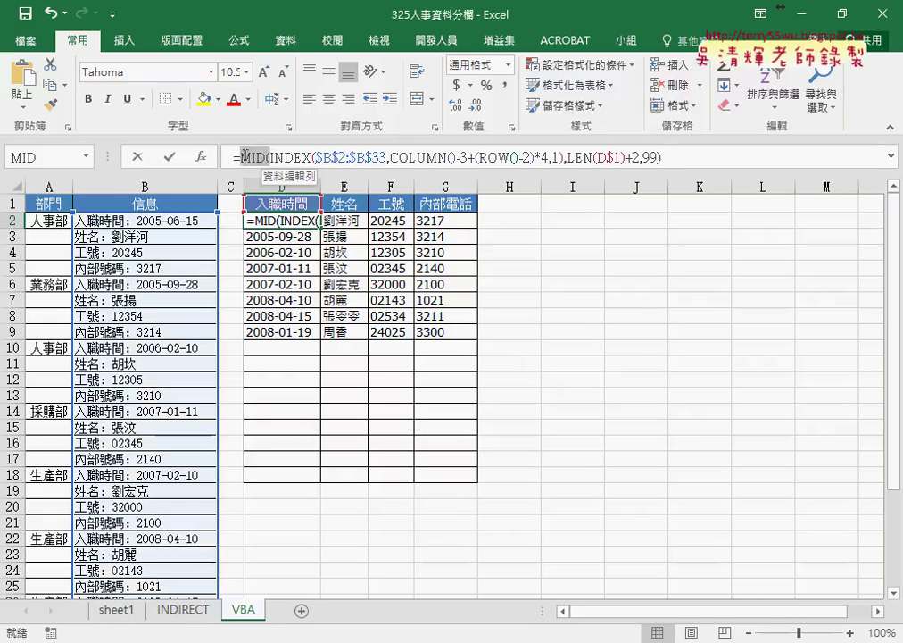
pyautogui.press('Delete')
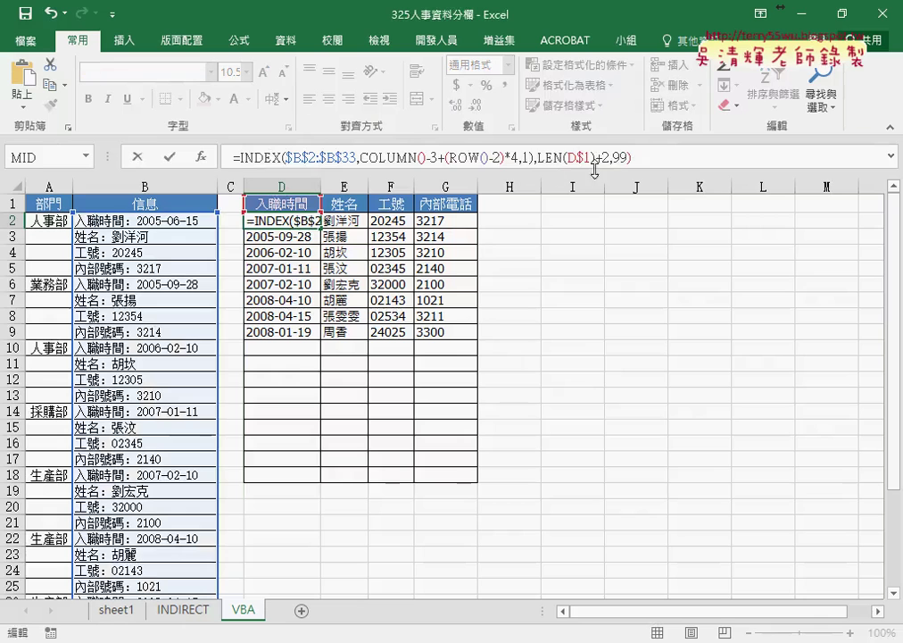
pyautogui.moveTo(534, 157); pyautogui.dragTo(694, 159)
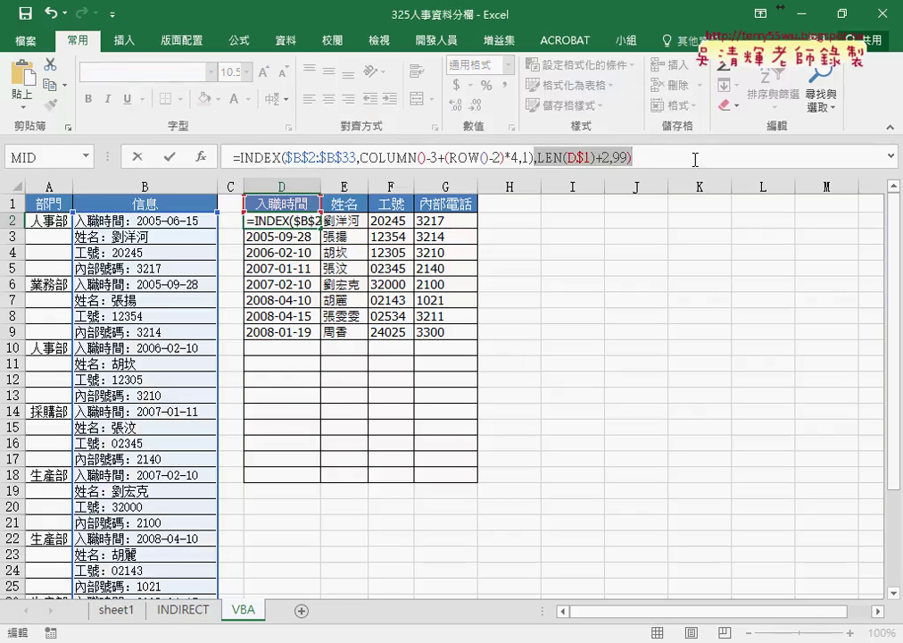
pyautogui.press('Delete')
pyautogui.click(170, 157)
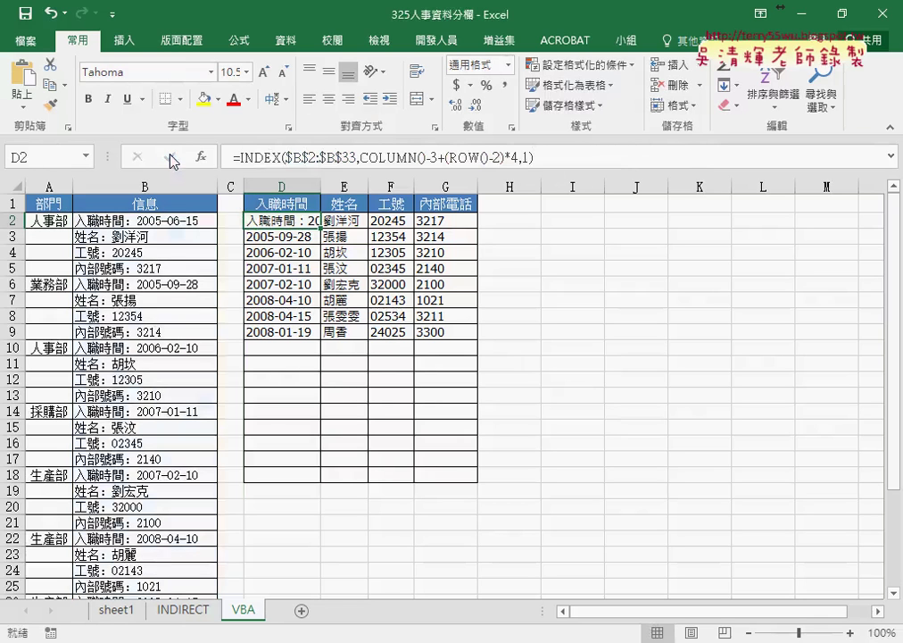
# Cut the INDEX formula text out of D2, leaving only the equals sign
pyautogui.click(247, 157)
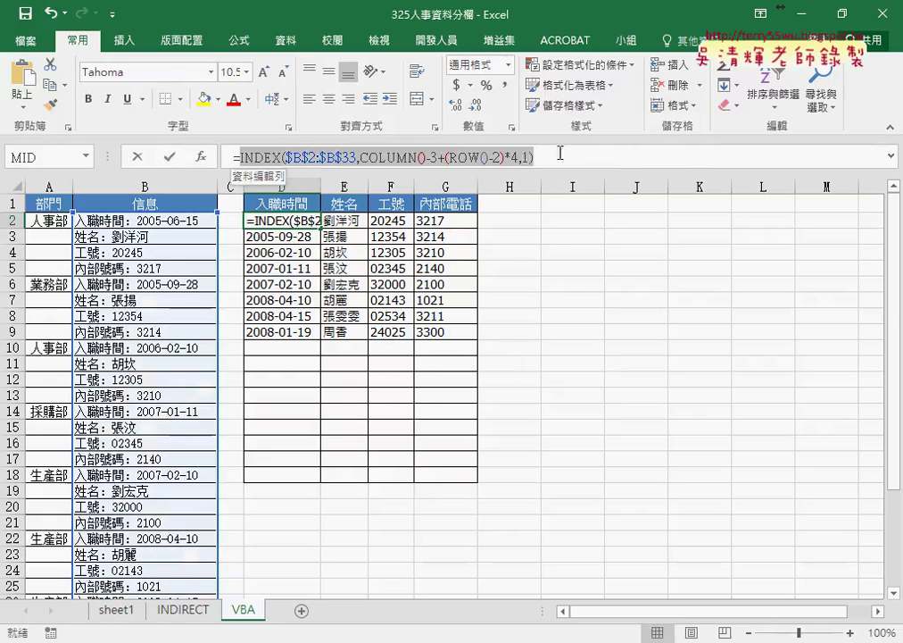
pyautogui.rightClick(465, 157)
pyautogui.click(493, 166)
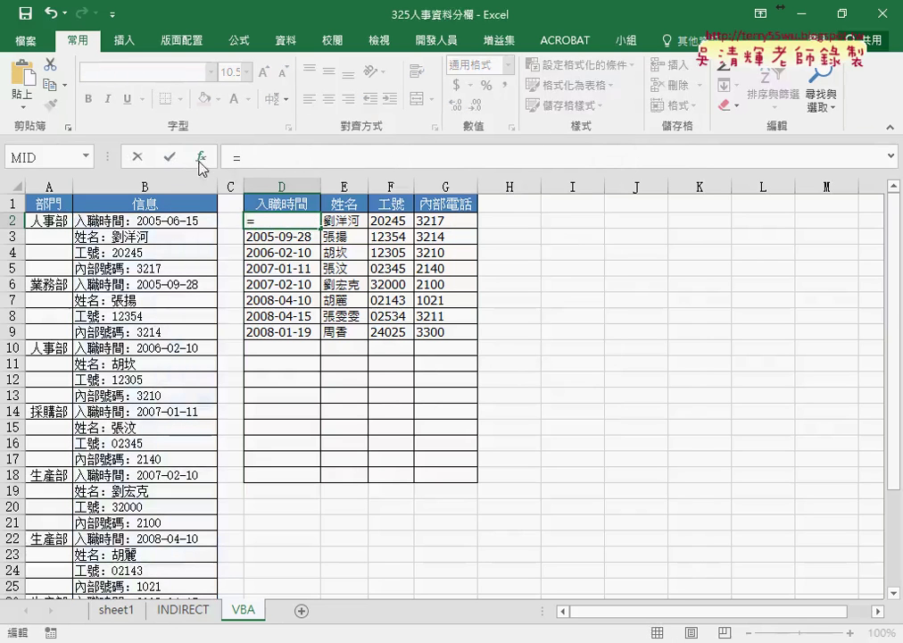
# Insert the REPLACE function from the 文字 category into D2
pyautogui.click(200, 161)
pyautogui.moveTo(663, 406); pyautogui.dragTo(670, 434)
pyautogui.click(357, 449)
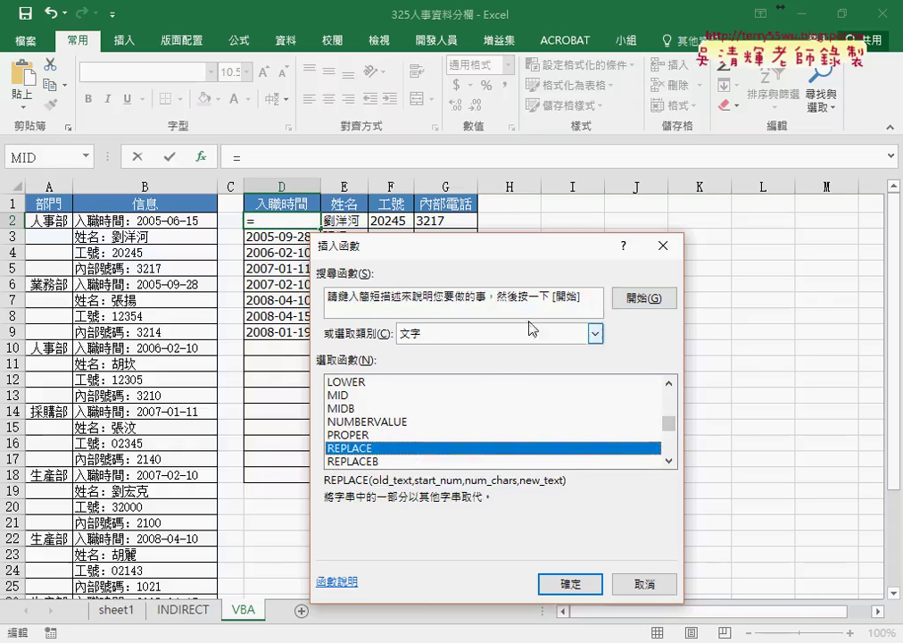
pyautogui.moveTo(530, 247); pyautogui.dragTo(686, 50)
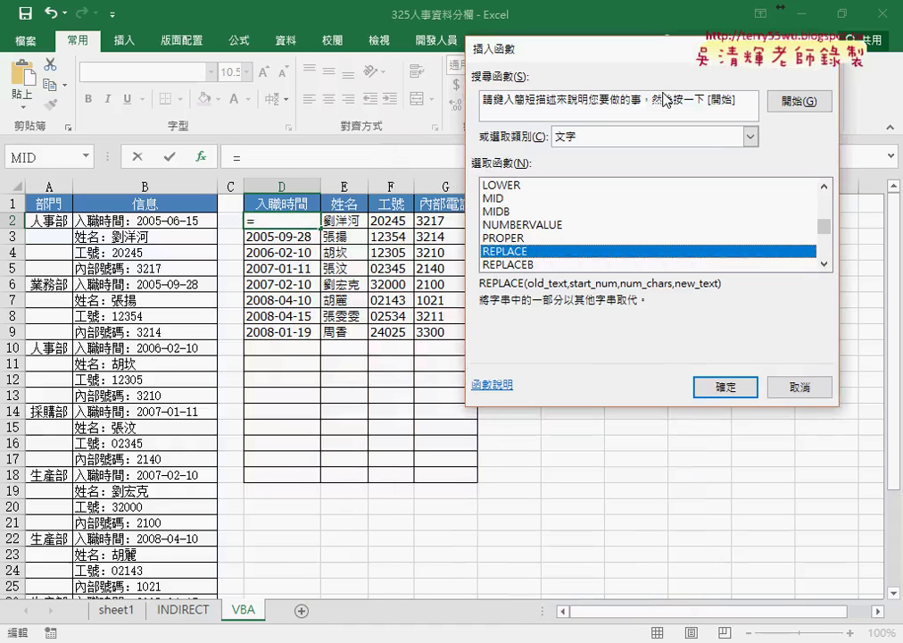
pyautogui.click(707, 387)
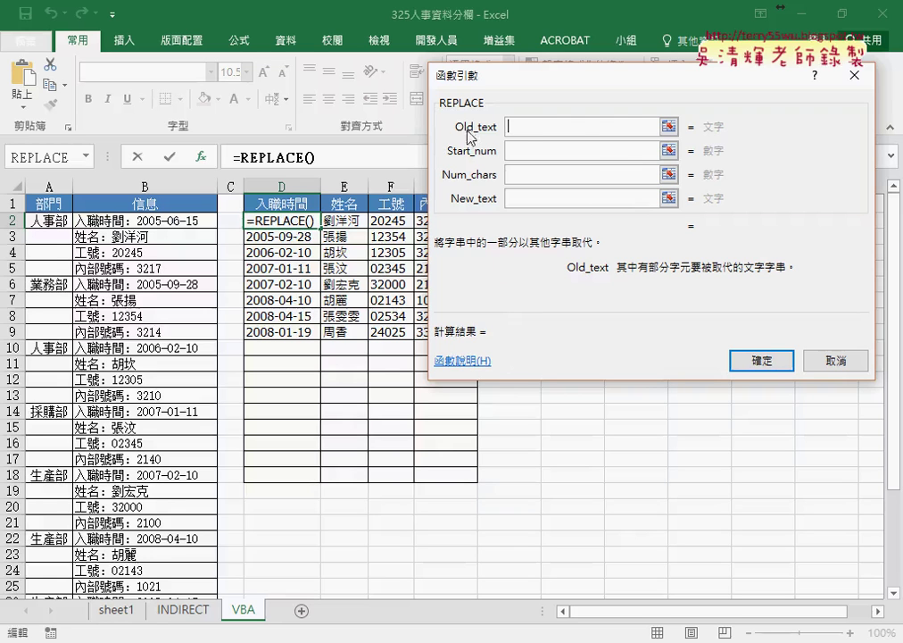
# Paste the INDEX formula as REPLACE's Old_text and set Start_num to 1
pyautogui.rightClick(527, 125)
pyautogui.click(534, 174)
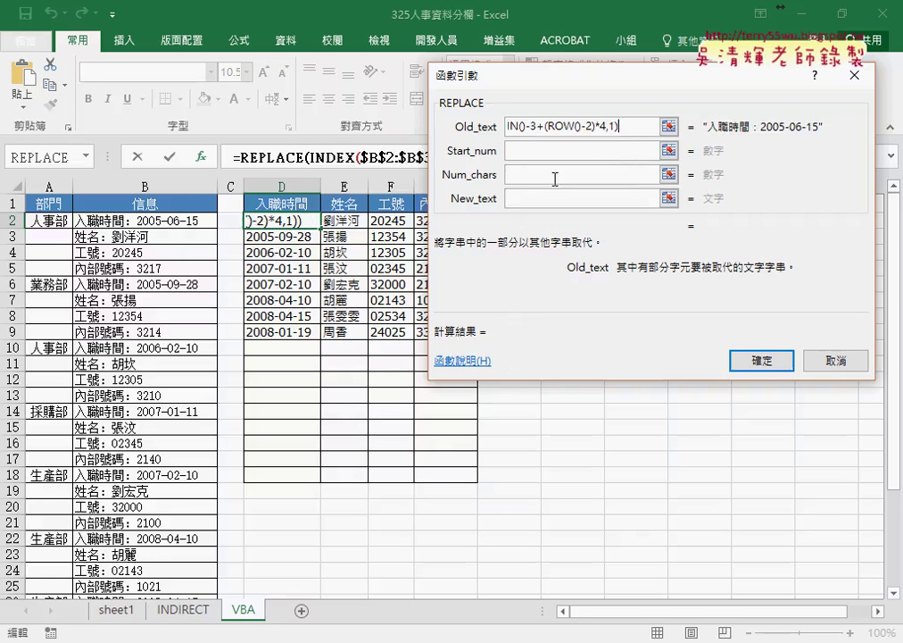
pyautogui.click(539, 152)
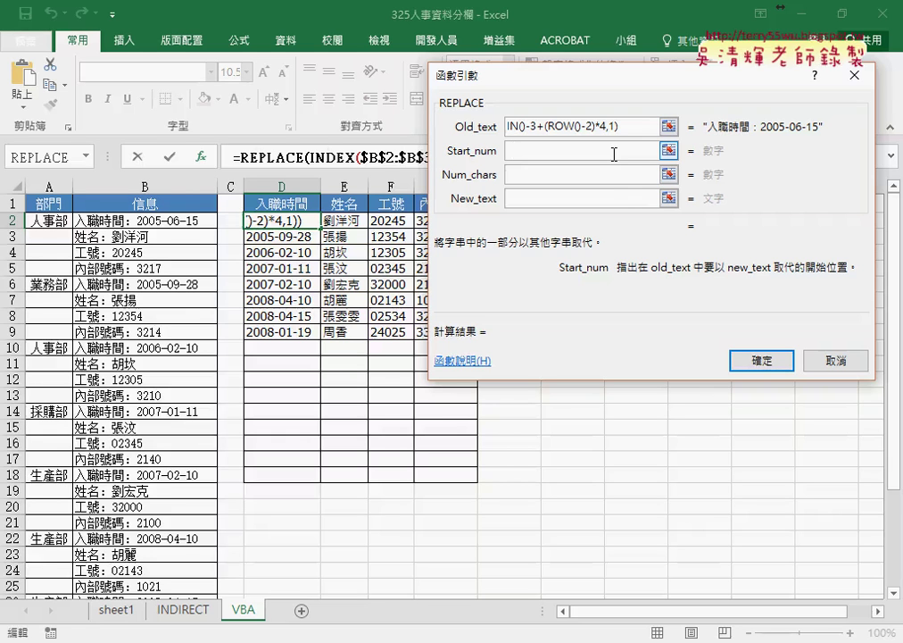
pyautogui.write('1')
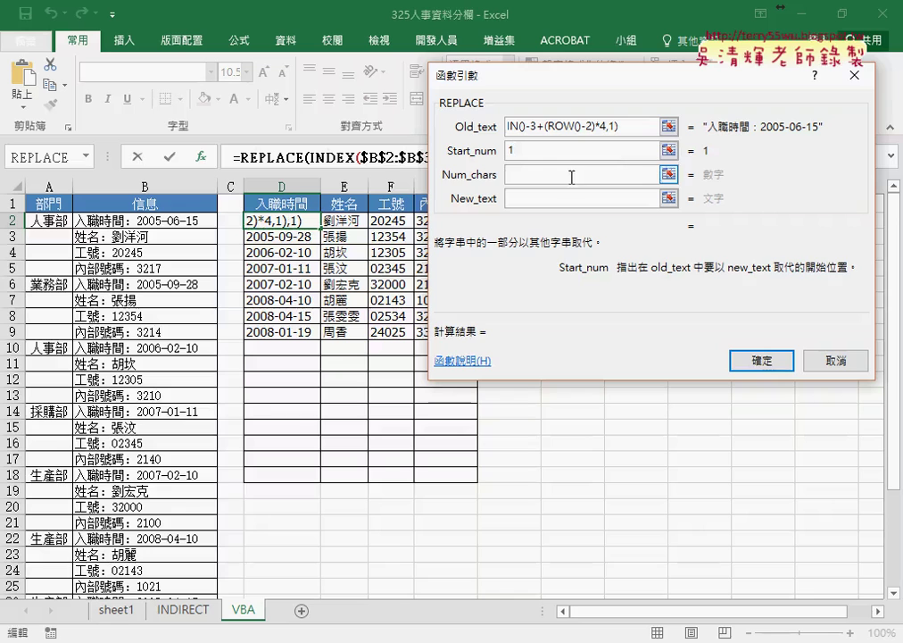
pyautogui.press('Tab')
# Set Num_chars to len(D1)+1 and New_text to ""
pyautogui.moveTo(565, 83); pyautogui.dragTo(612, 93)
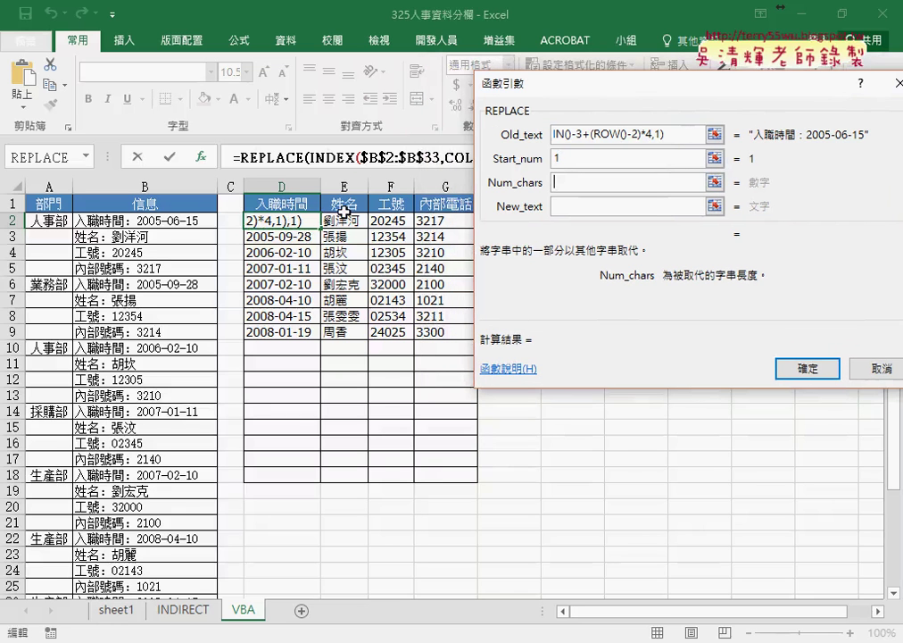
pyautogui.write('len')
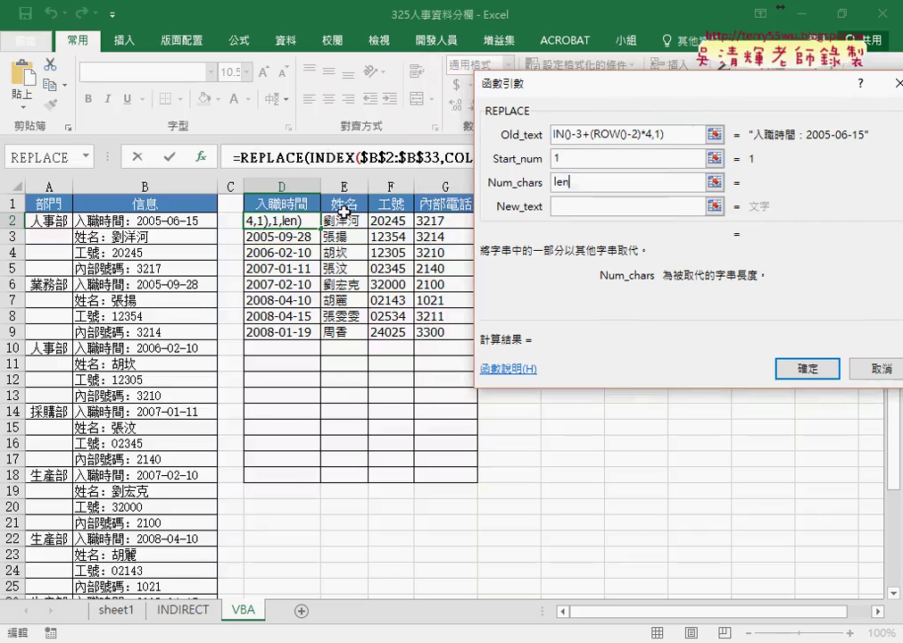
pyautogui.write('(')
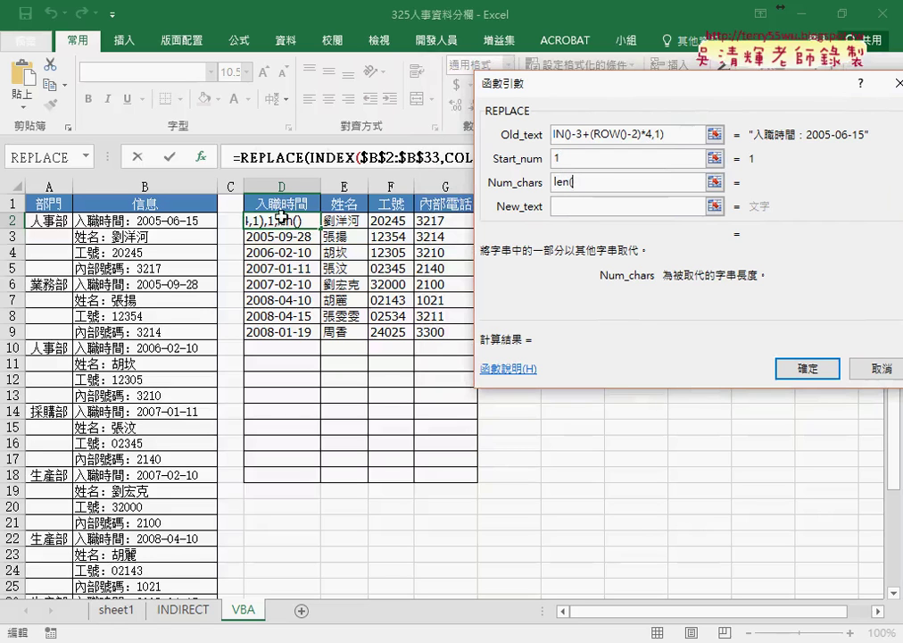
pyautogui.click(281, 205)
pyautogui.write(')')
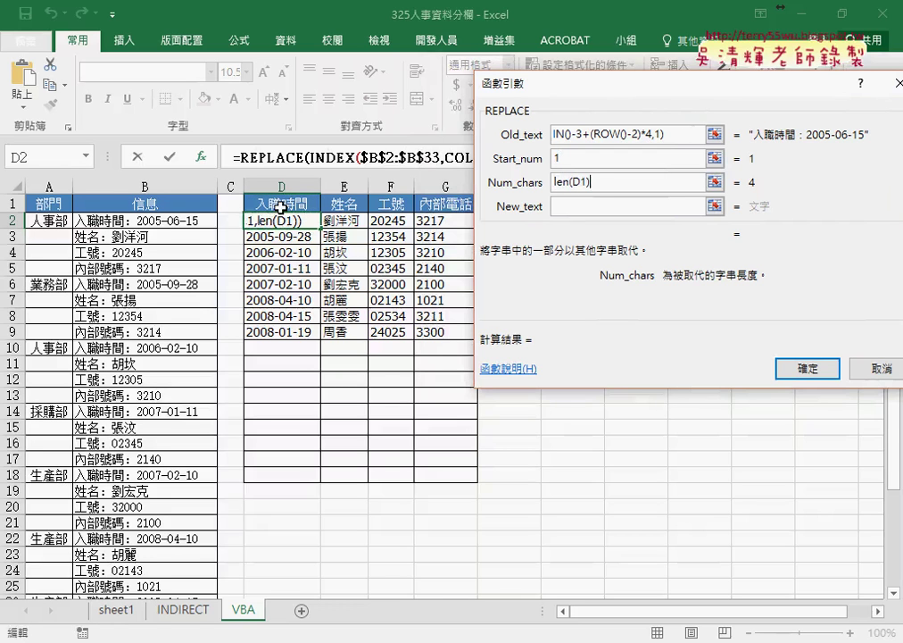
pyautogui.write('+')
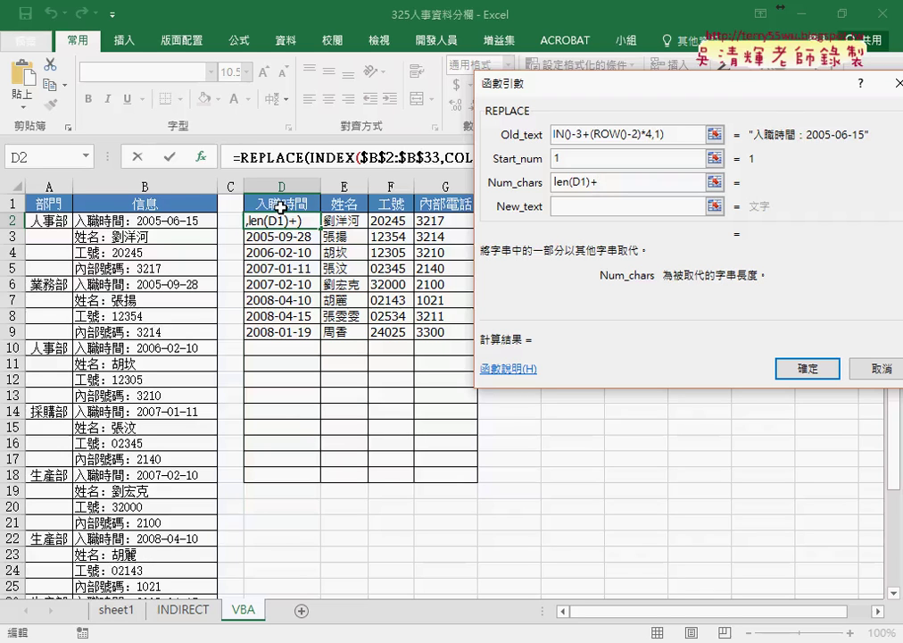
pyautogui.write('1')
pyautogui.click(589, 205)
pyautogui.write('"')
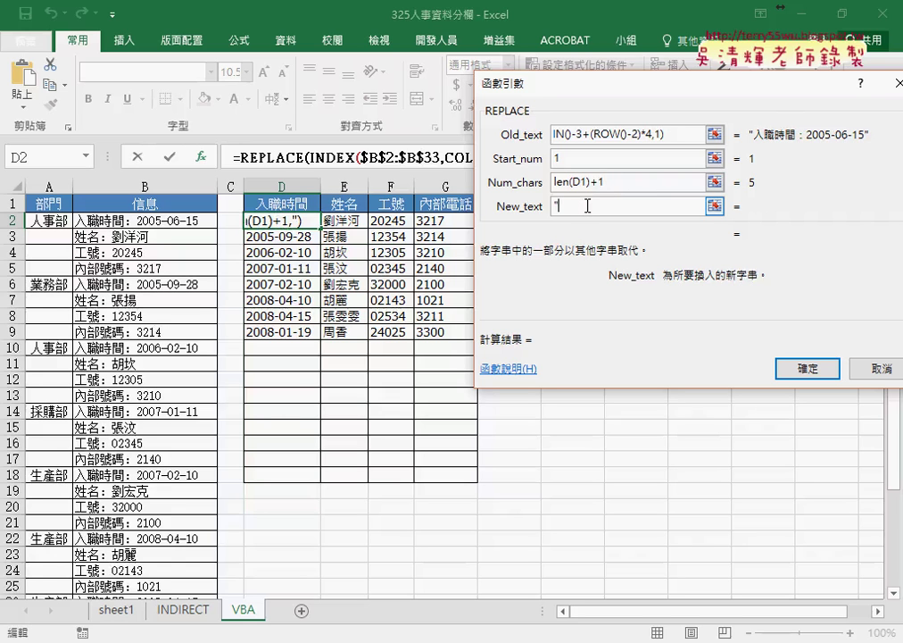
pyautogui.write('"')
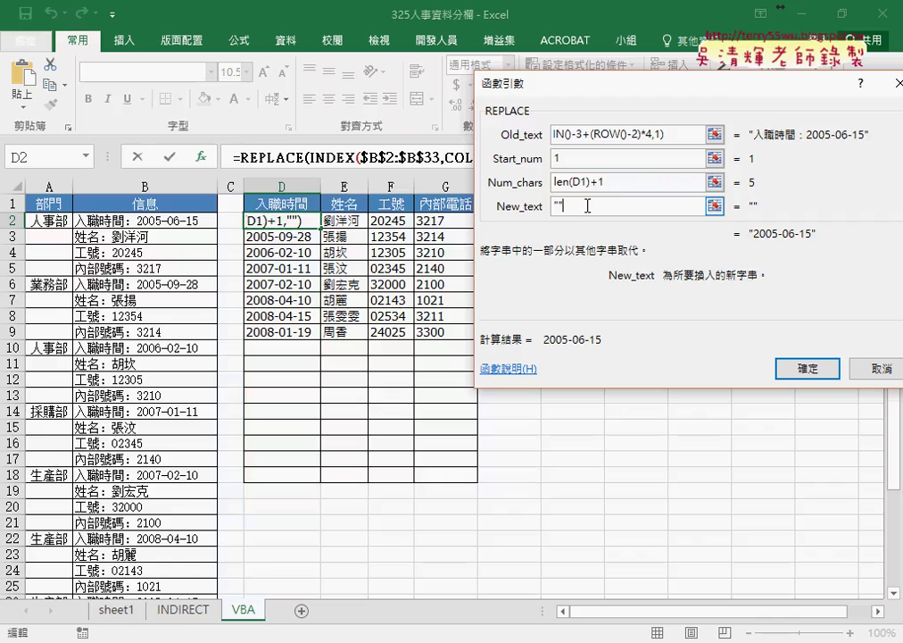
pyautogui.doubleClick(575, 205)
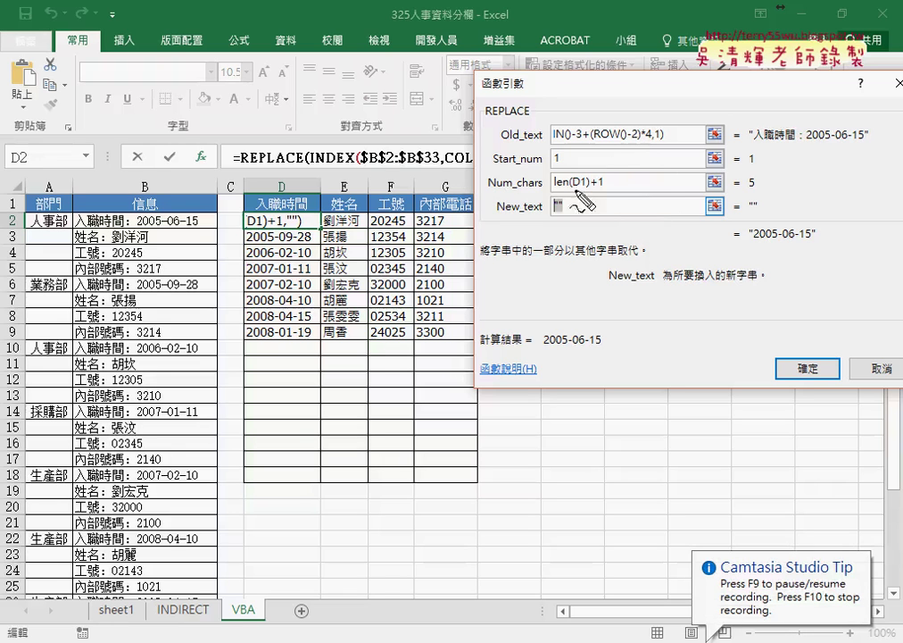
pyautogui.moveTo(748, 187)
pyautogui.mouseDown()
pyautogui.moveTo(760, 188)
pyautogui.moveTo(761, 215)
pyautogui.mouseUp()
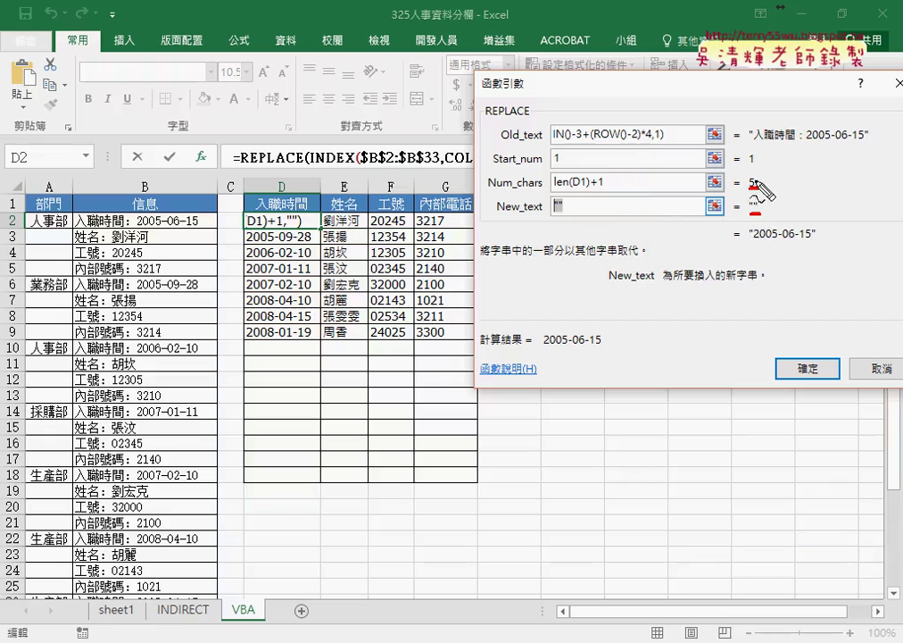
pyautogui.moveTo(746, 160)
pyautogui.mouseDown()
pyautogui.moveTo(791, 140)
pyautogui.moveTo(796, 144)
pyautogui.moveTo(771, 150)
pyautogui.moveTo(808, 162)
pyautogui.mouseUp()
pyautogui.moveTo(752, 239); pyautogui.dragTo(814, 239)
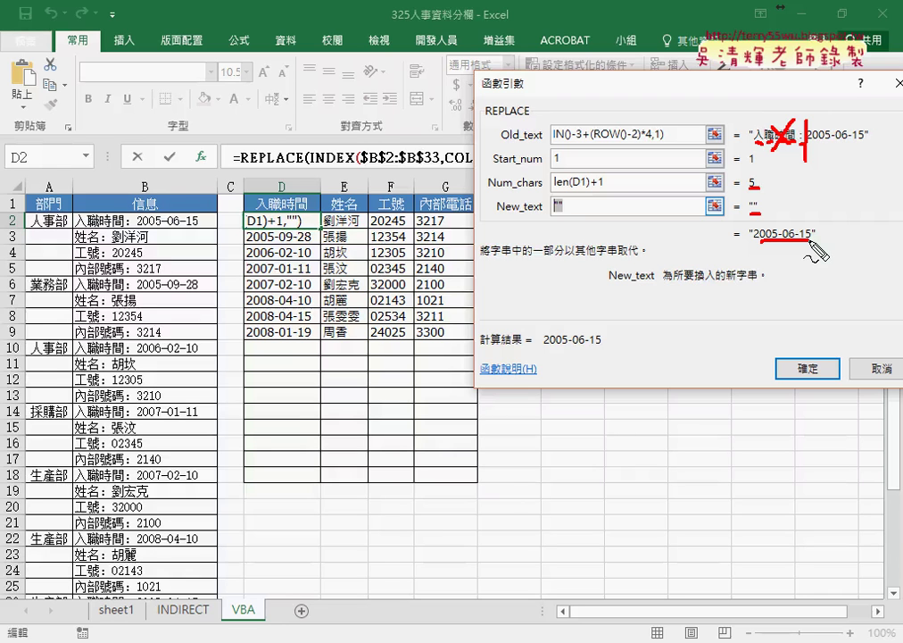
pyautogui.press('Escape')
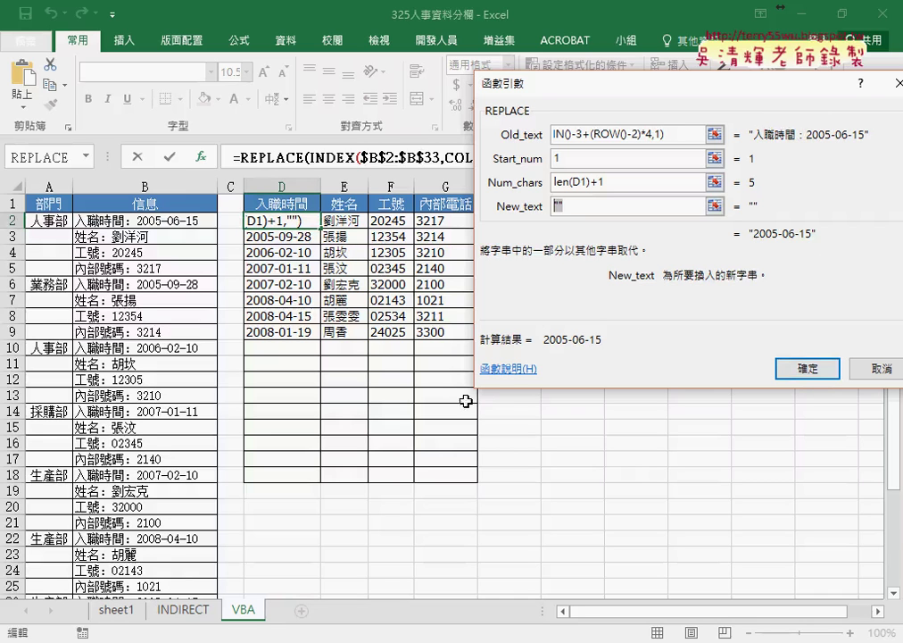
# Change Num_chars to len(D$1)+1, commit, and fill the REPLACE formula across D2:G9
pyautogui.click(615, 182)
pyautogui.click(580, 182)
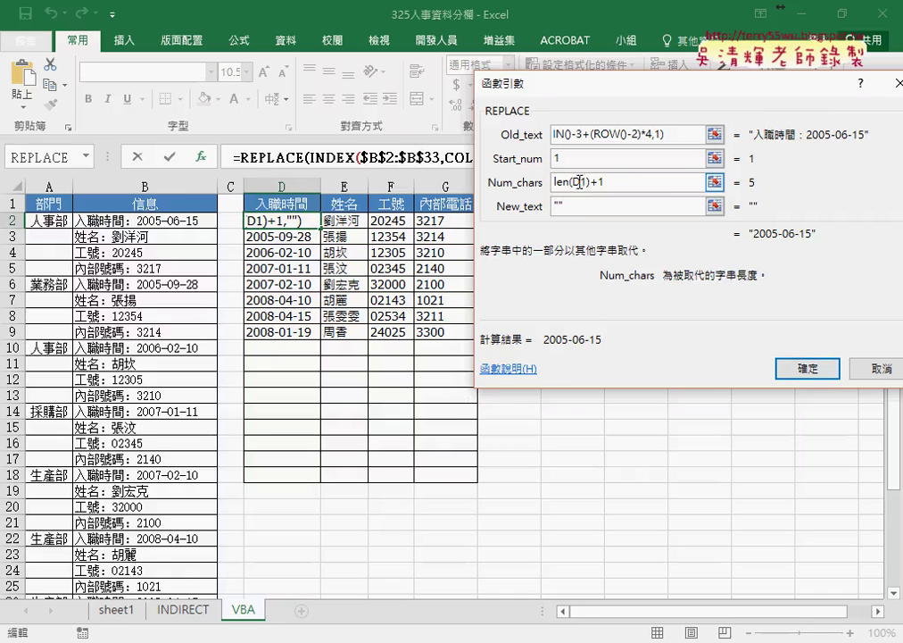
pyautogui.write('$')
pyautogui.click(807, 369)
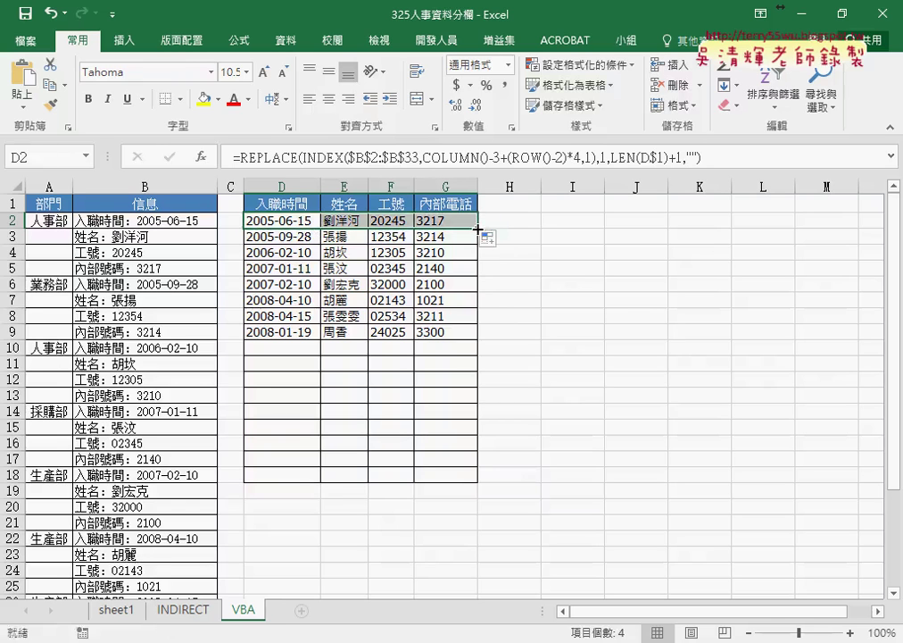
pyautogui.moveTo(471, 229); pyautogui.dragTo(474, 342)
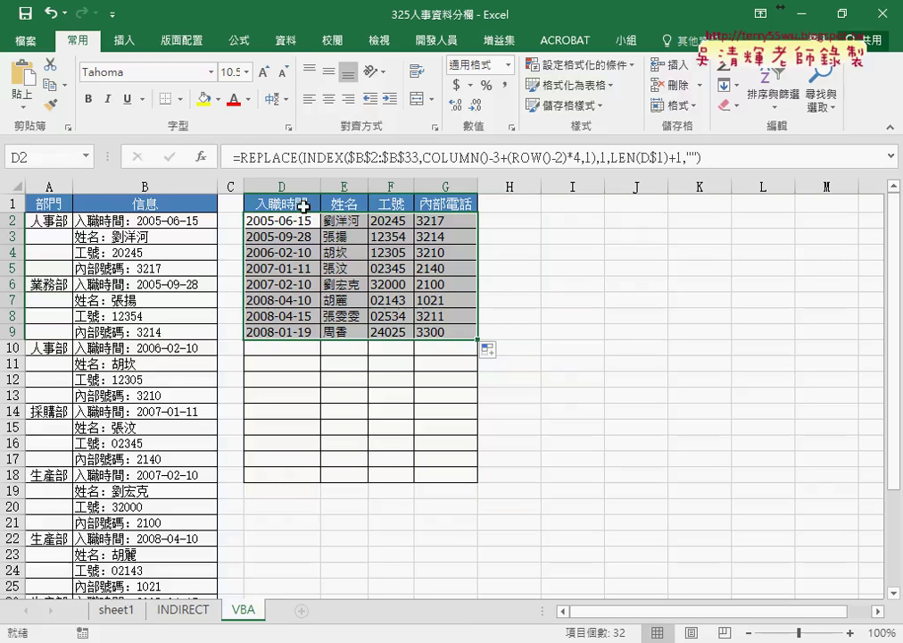
pyautogui.click(285, 204)
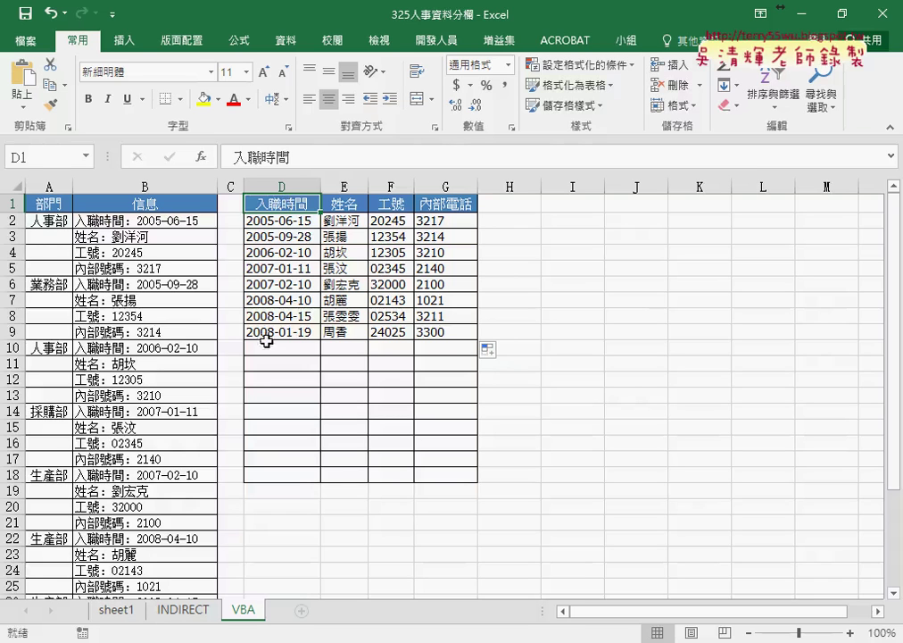
# On the INDIRECT sheet, clear D2:G9 so only the column headers remain
pyautogui.click(284, 234)
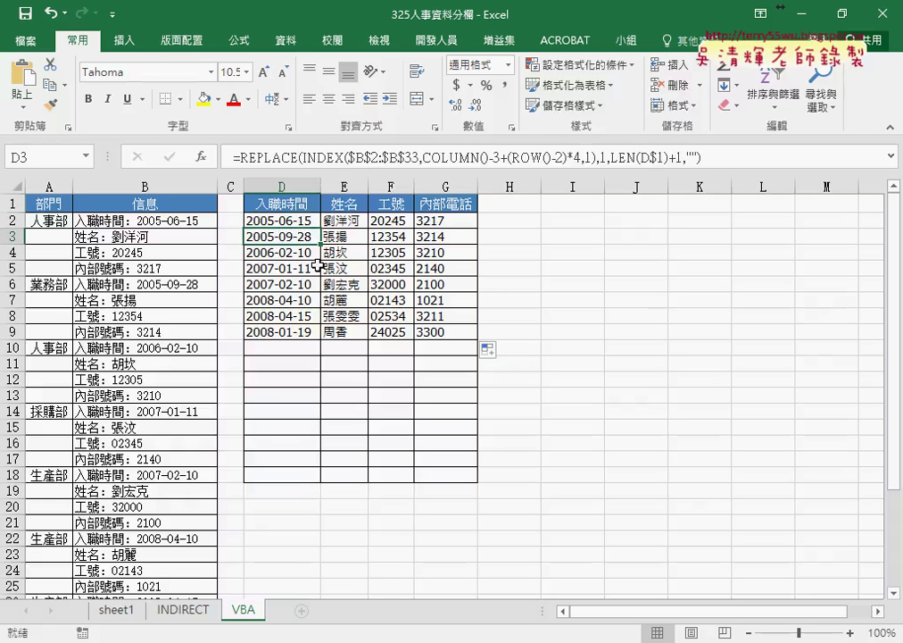
pyautogui.click(191, 610)
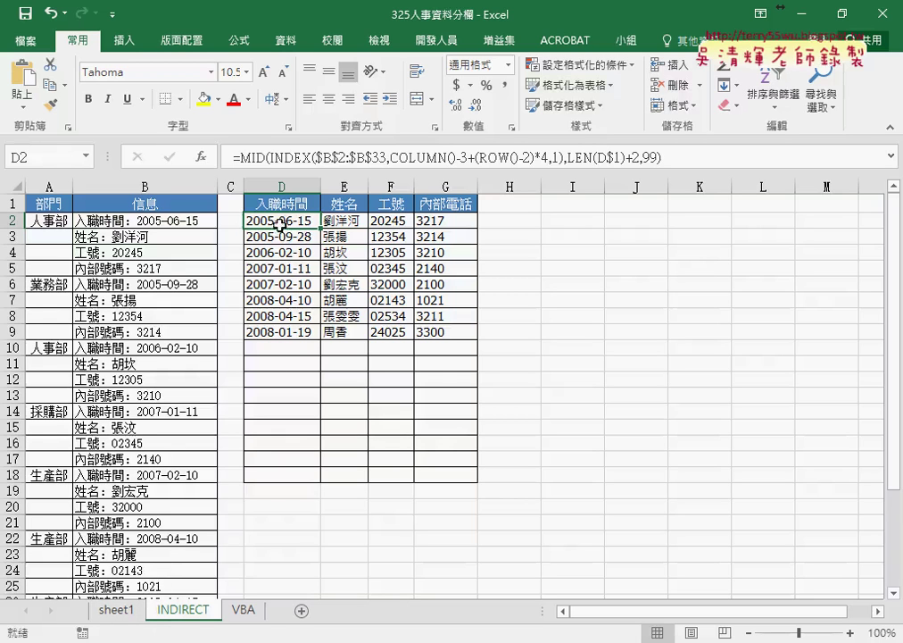
pyautogui.moveTo(280, 225); pyautogui.dragTo(454, 331)
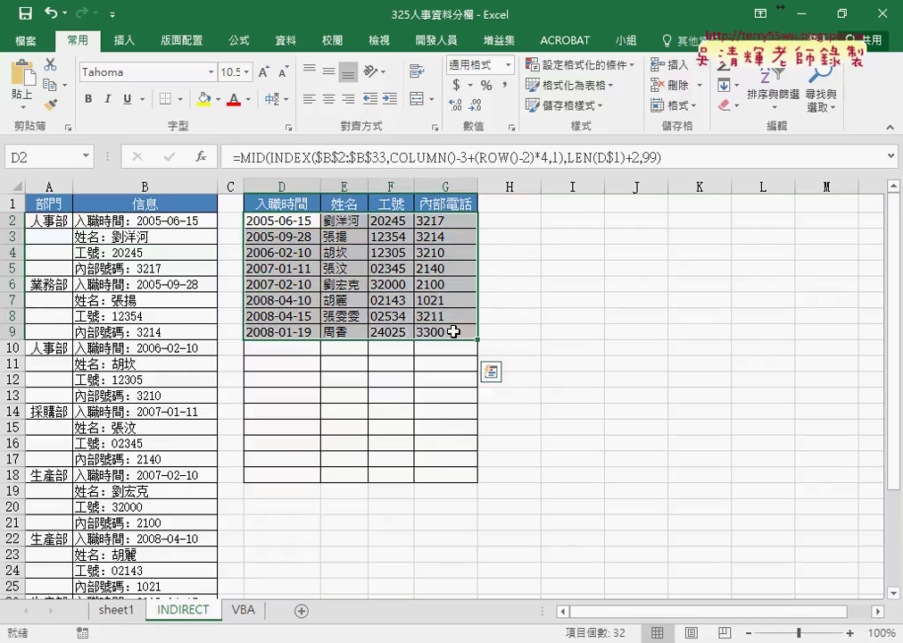
pyautogui.press('Delete')
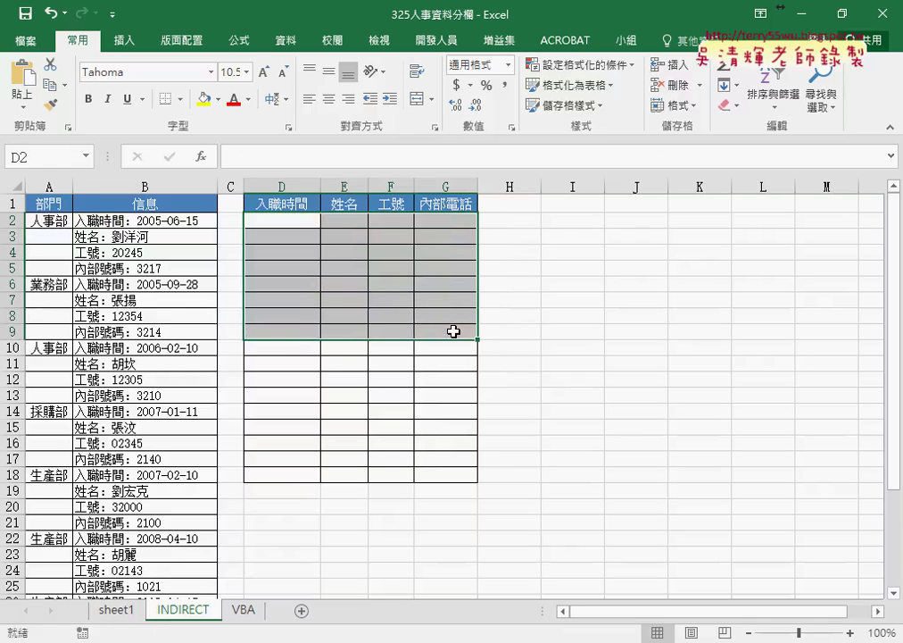
pyautogui.click(293, 219)
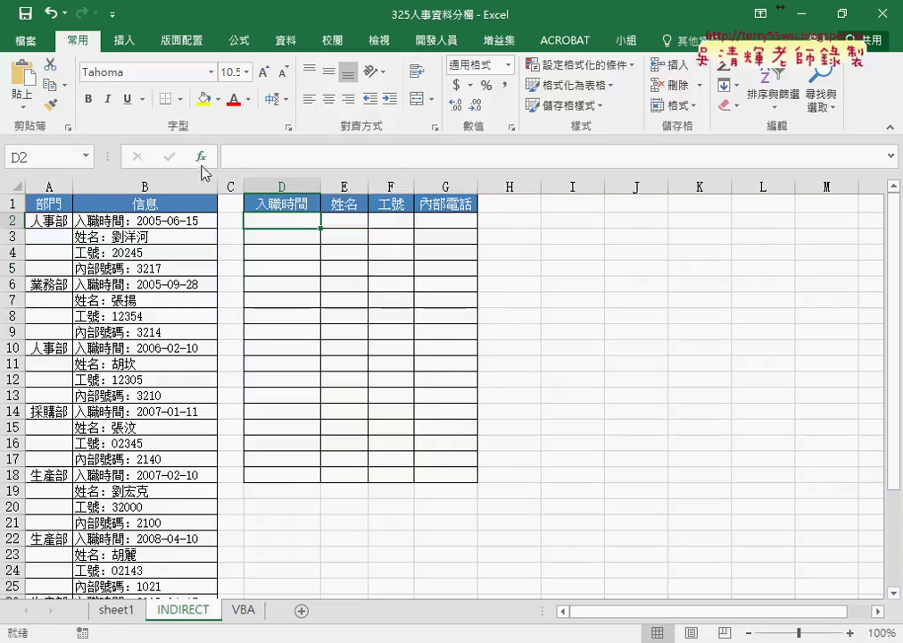
# Insert the INDIRECT function from the 檢視與參照 category into D2
pyautogui.click(202, 157)
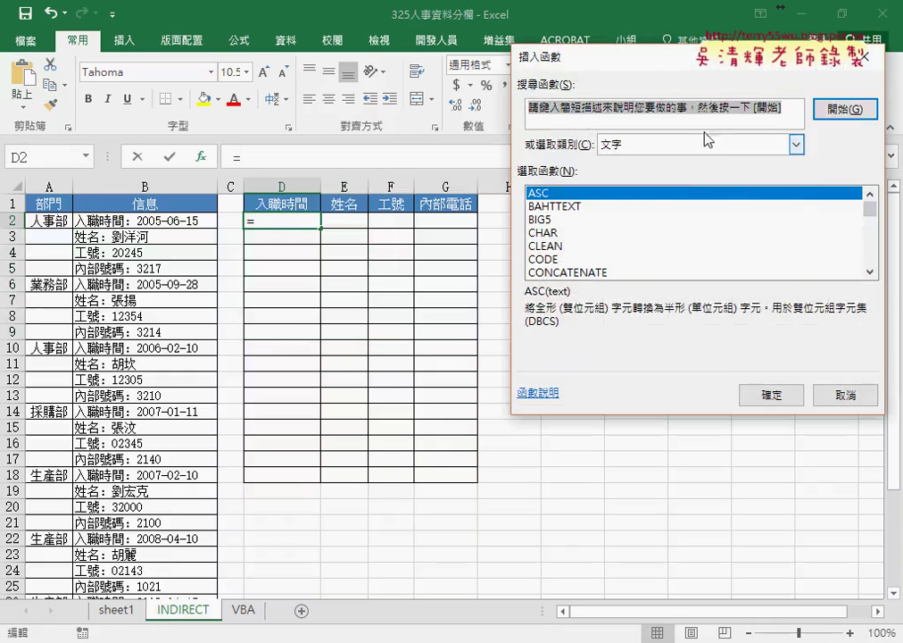
pyautogui.click(701, 145)
pyautogui.click(692, 241)
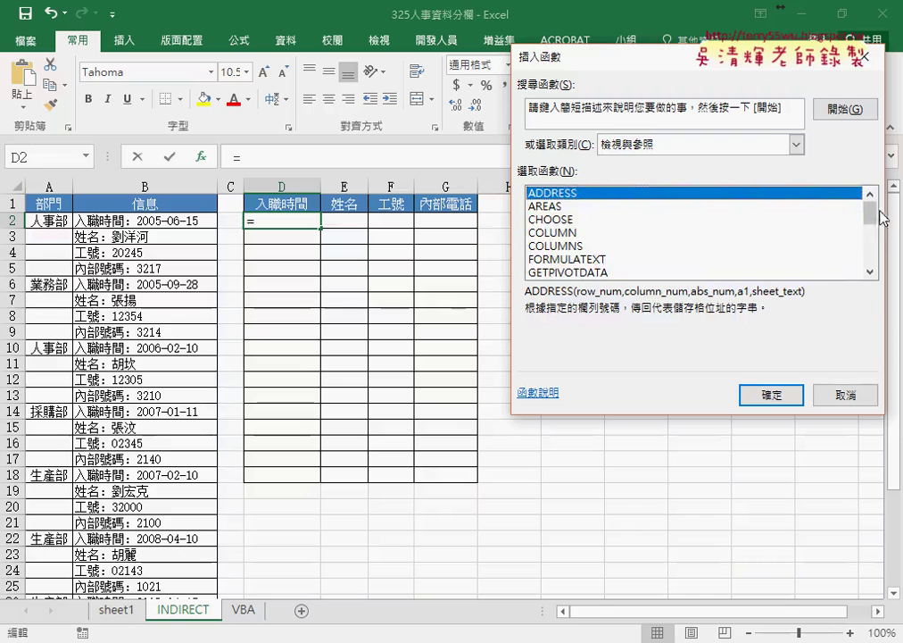
pyautogui.click(873, 236)
pyautogui.click(553, 233)
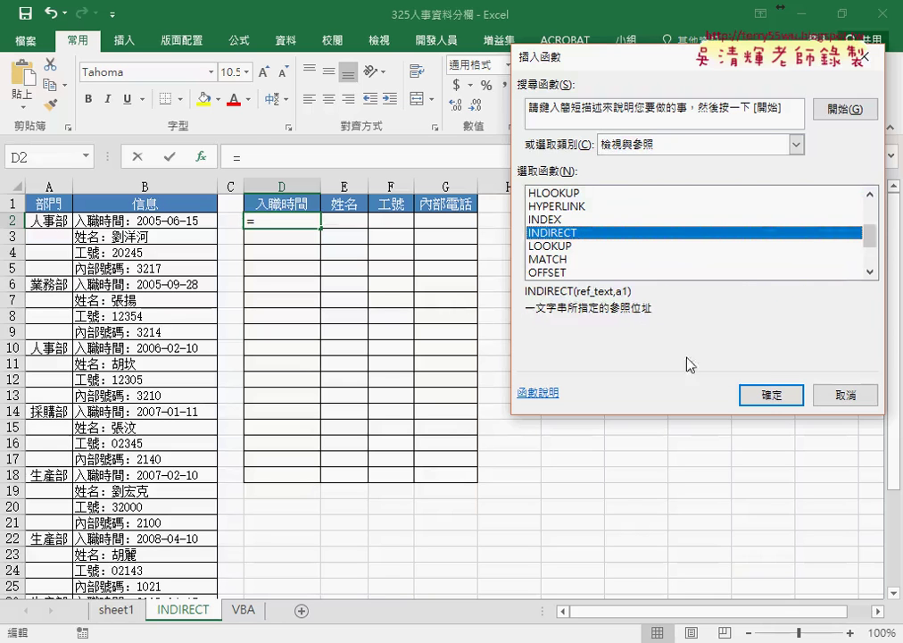
pyautogui.click(772, 394)
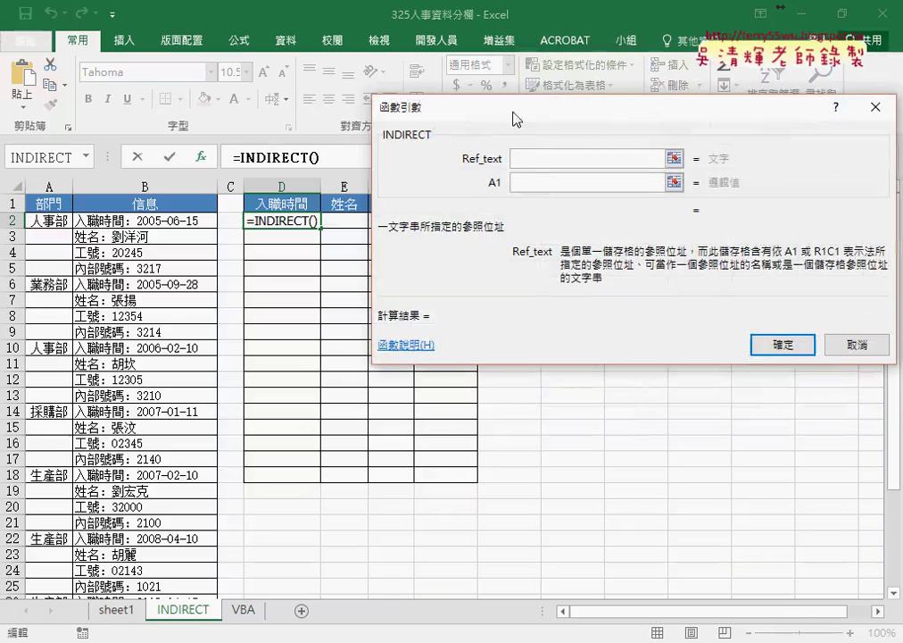
# Set INDIRECT's Ref_text to "B2" in quotes and confirm, giving 入職時間：2005-06-15
pyautogui.moveTo(515, 145); pyautogui.dragTo(535, 167)
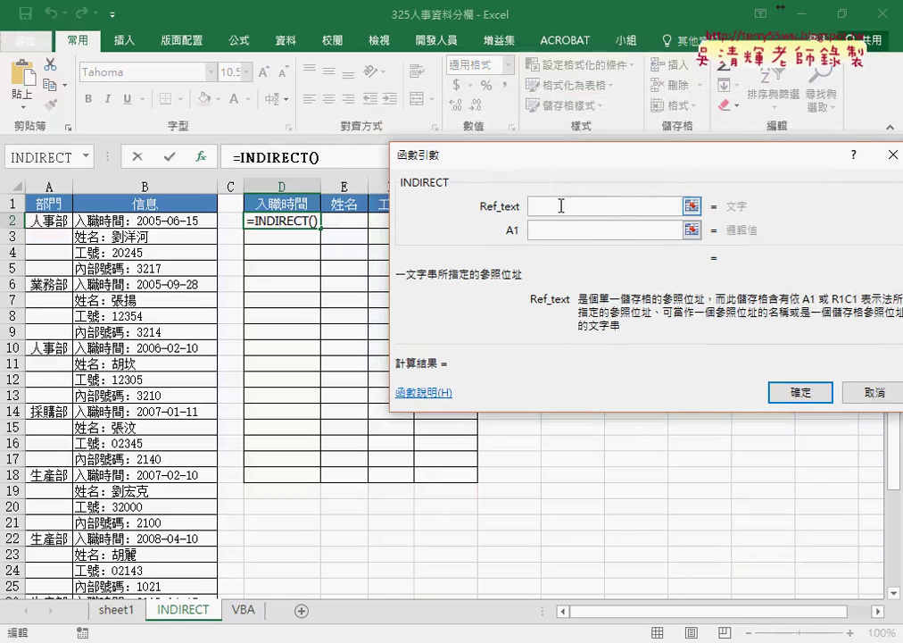
pyautogui.click(143, 220)
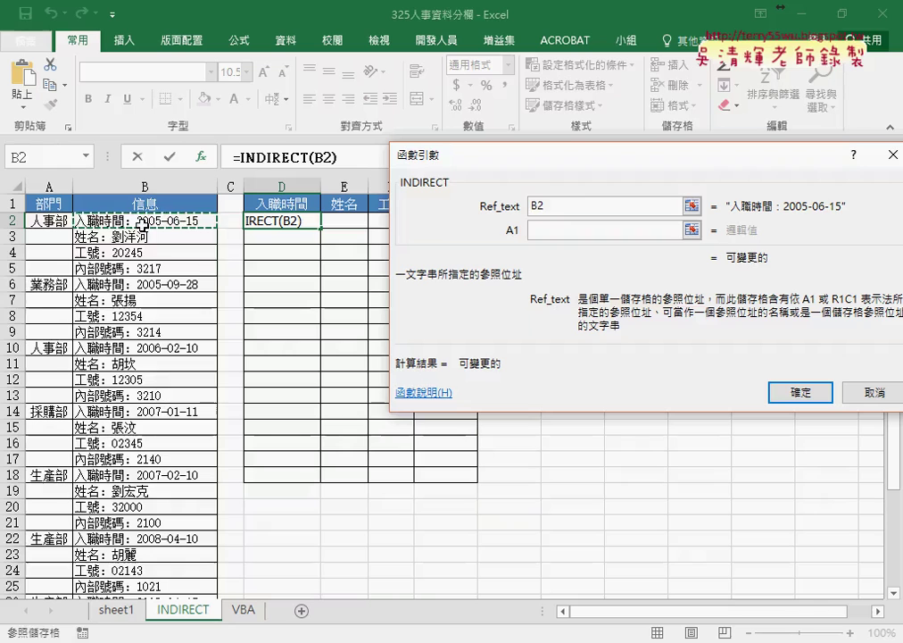
pyautogui.click(532, 206)
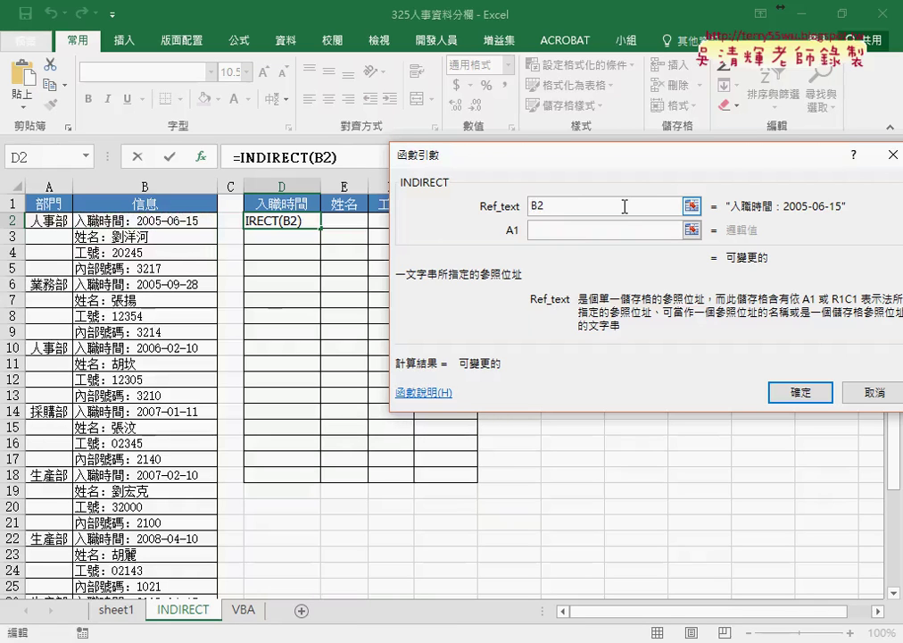
pyautogui.write('"')
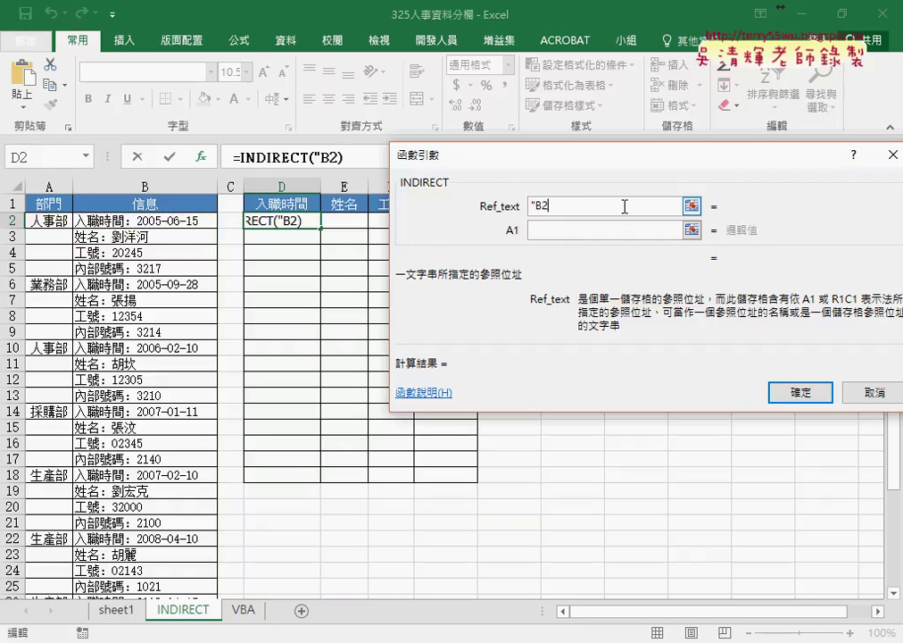
pyautogui.click(625, 207)
pyautogui.write('"')
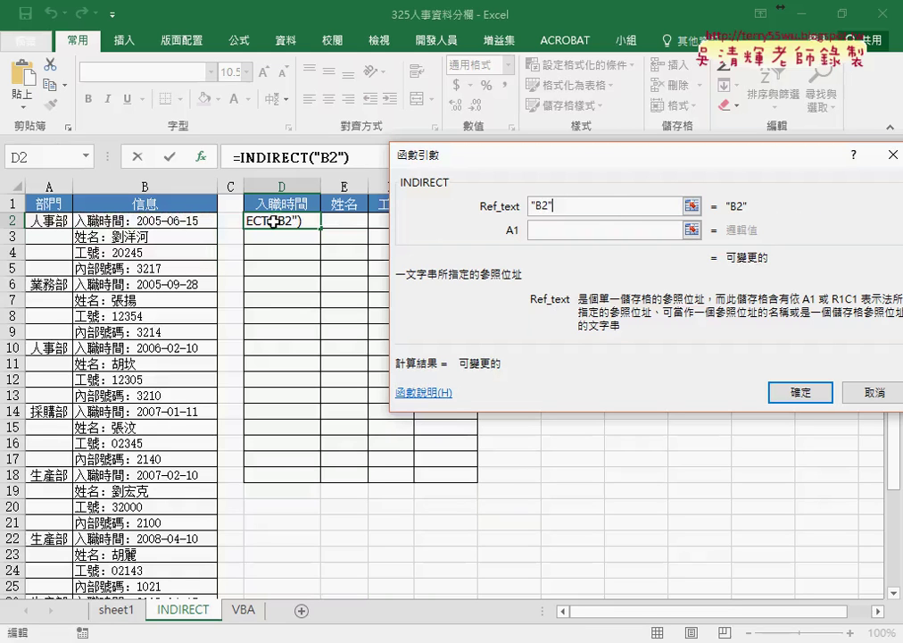
pyautogui.click(801, 393)
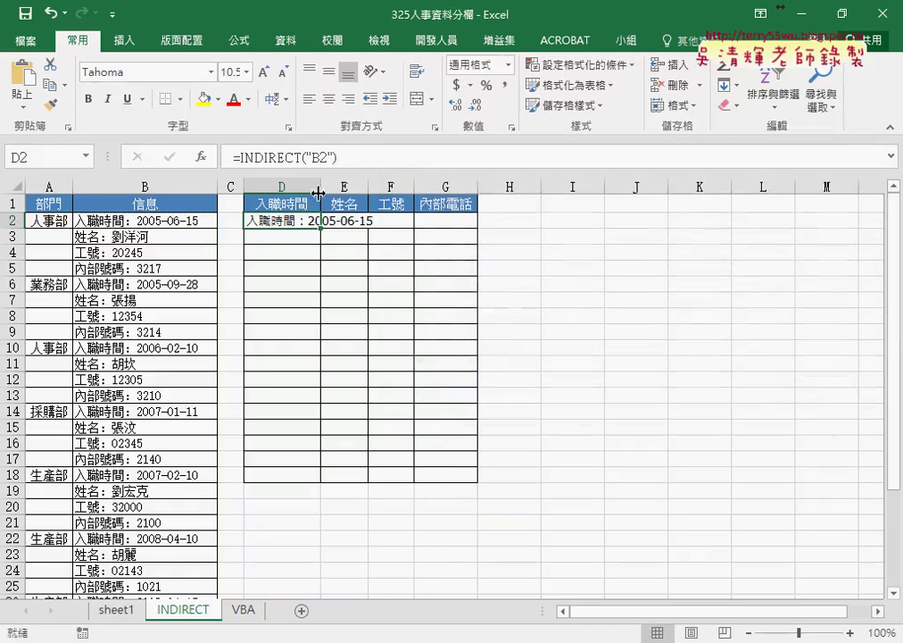
# Widen column D to show 入職時間：2005-06-15 and review D2's =INDIRECT("B2") formula
pyautogui.moveTo(318, 184); pyautogui.dragTo(388, 185)
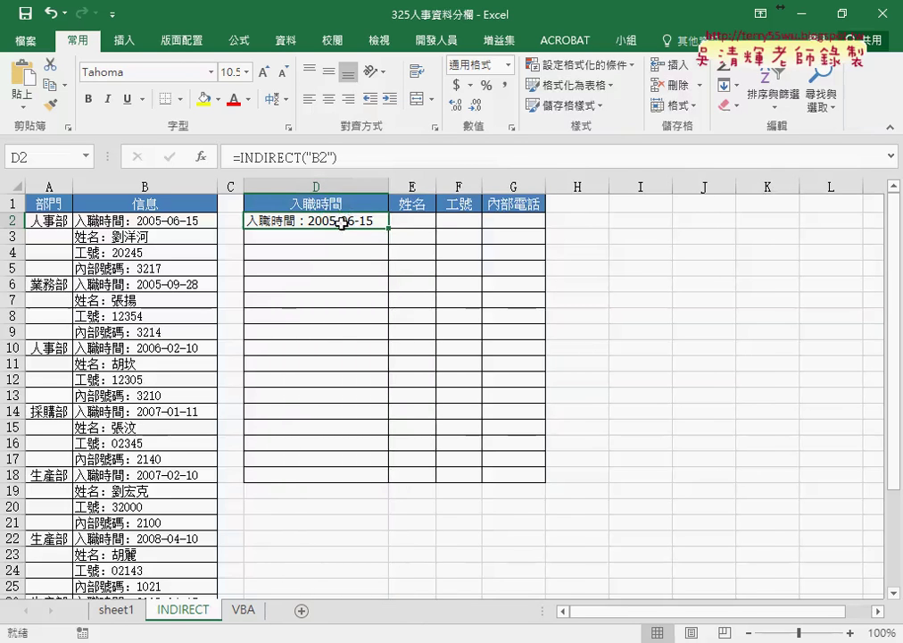
pyautogui.click(408, 222)
pyautogui.click(457, 222)
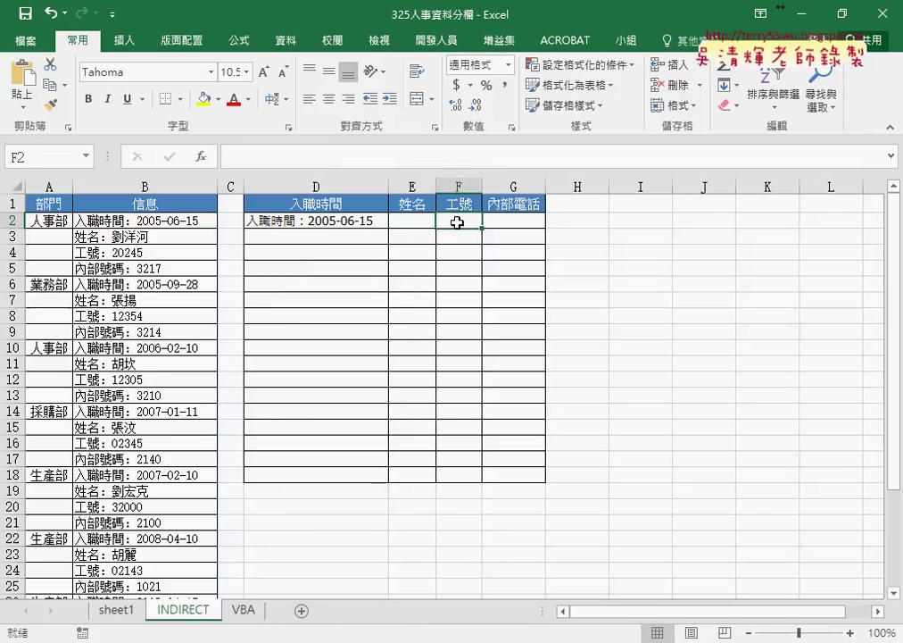
pyautogui.click(514, 221)
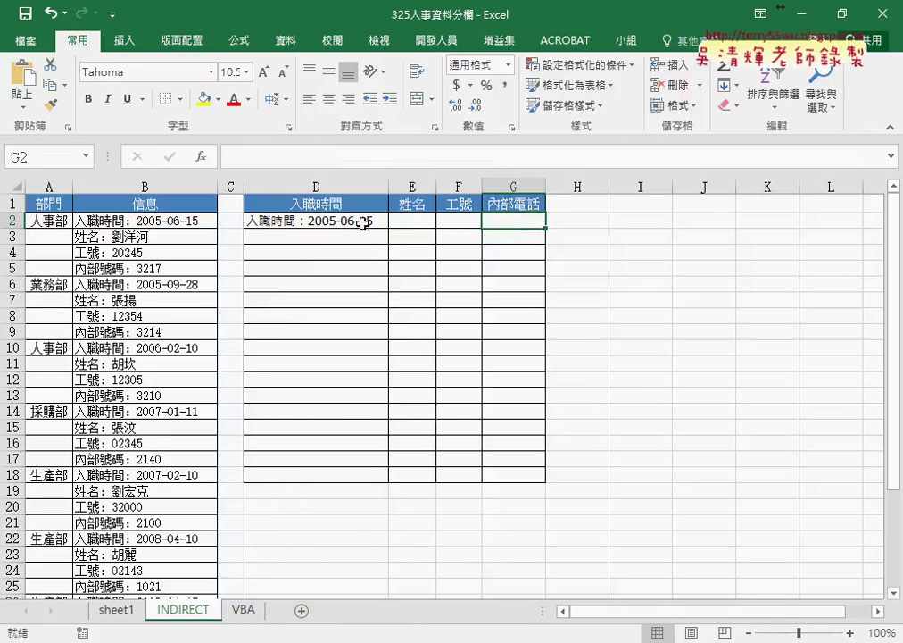
pyautogui.click(346, 240)
pyautogui.click(460, 237)
pyautogui.click(513, 238)
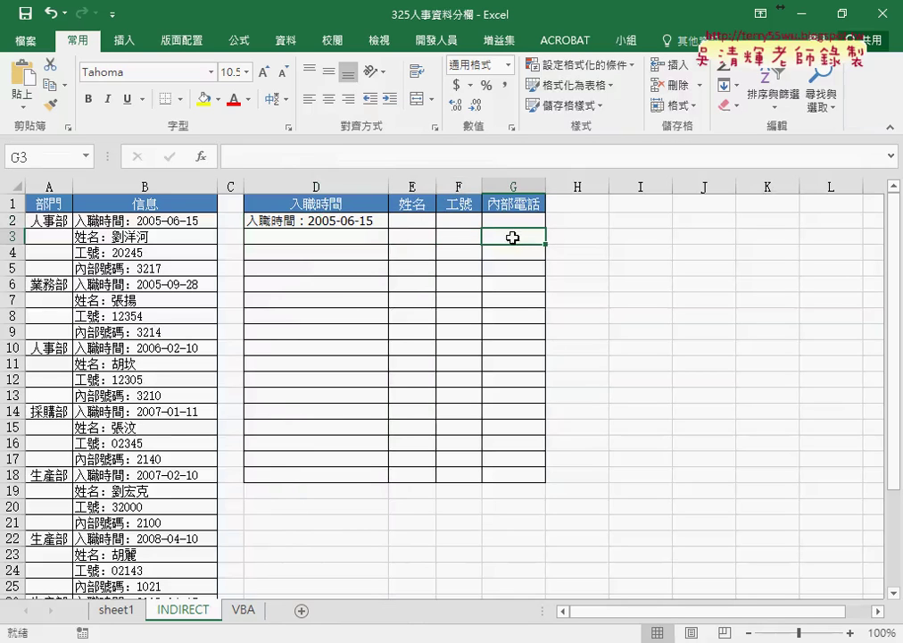
pyautogui.click(364, 221)
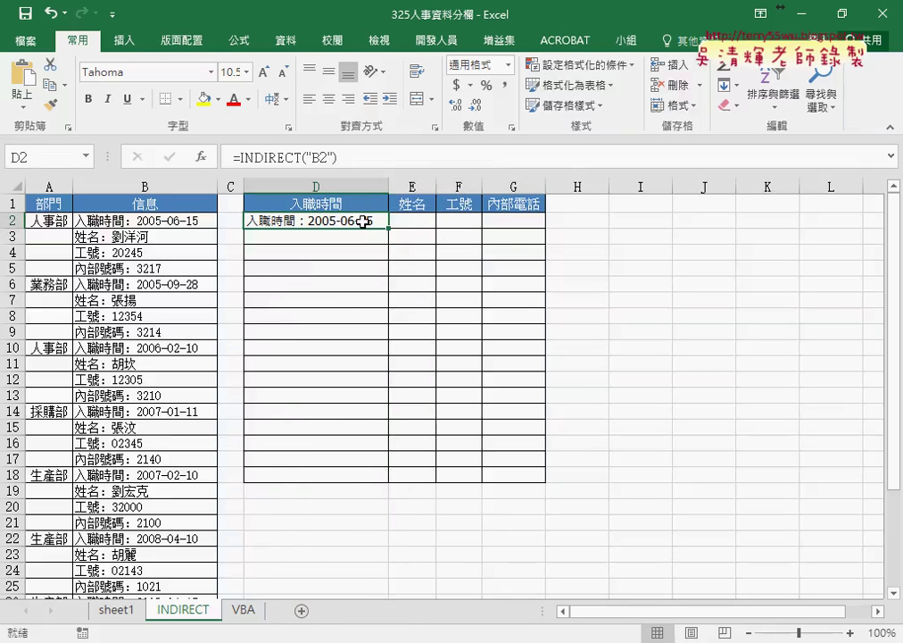
pyautogui.click(327, 157)
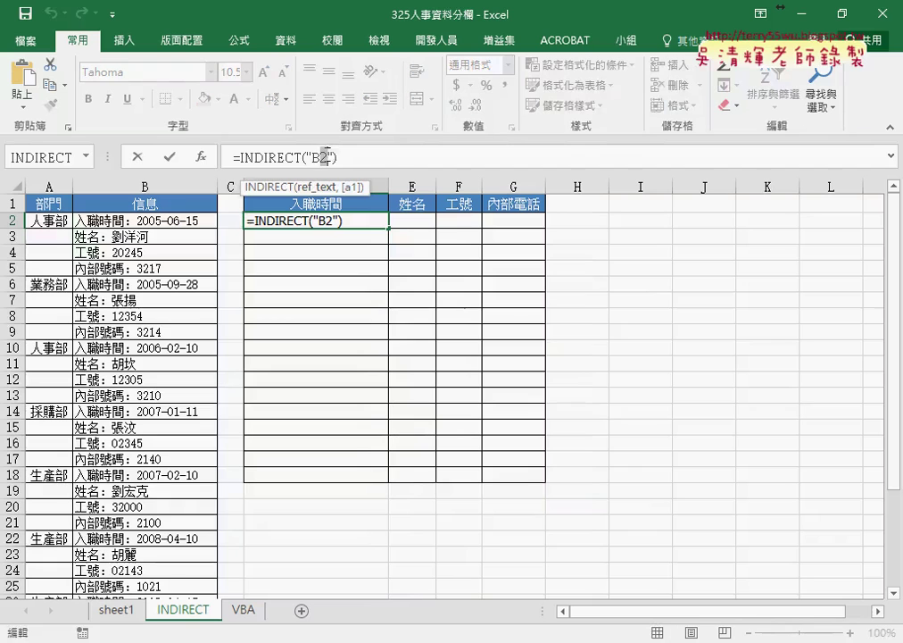